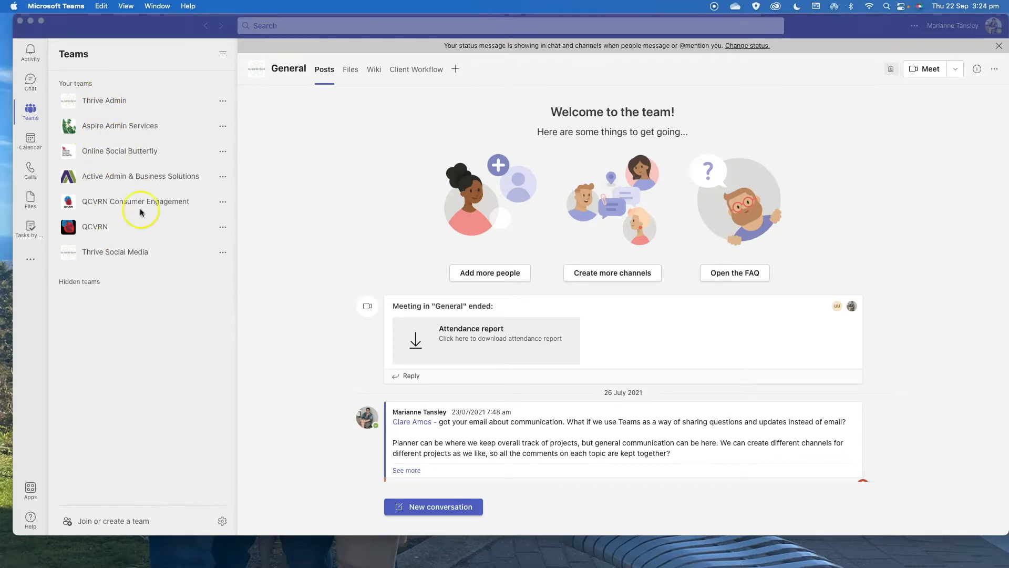
Expand the Thrive Admin team and view its General and Microsoft Dynamos channels
{"action": "left_click", "coordinate": [100, 102]}
{"action": "left_click", "coordinate": [100, 103]}
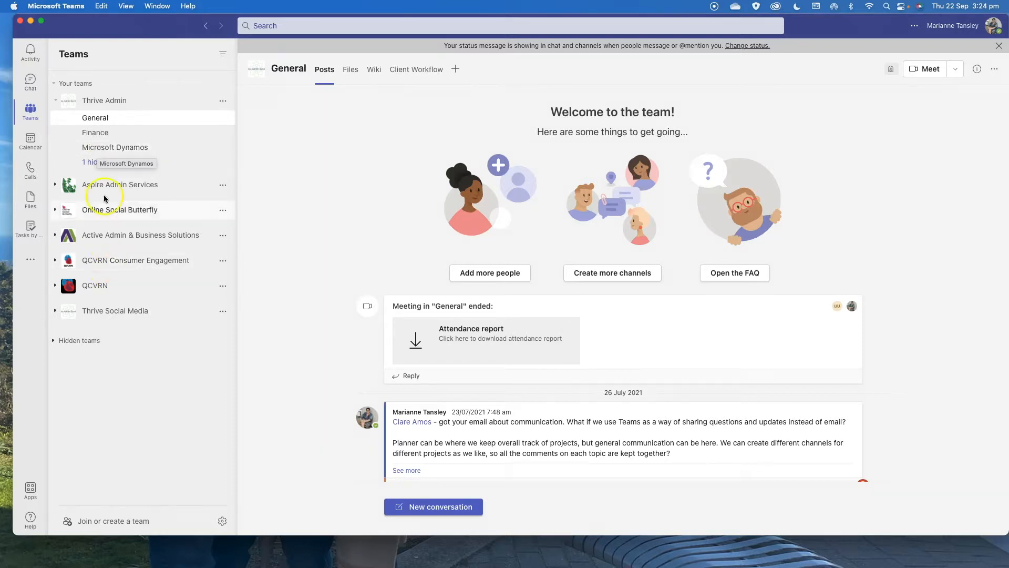
{"action": "left_click", "coordinate": [92, 118]}
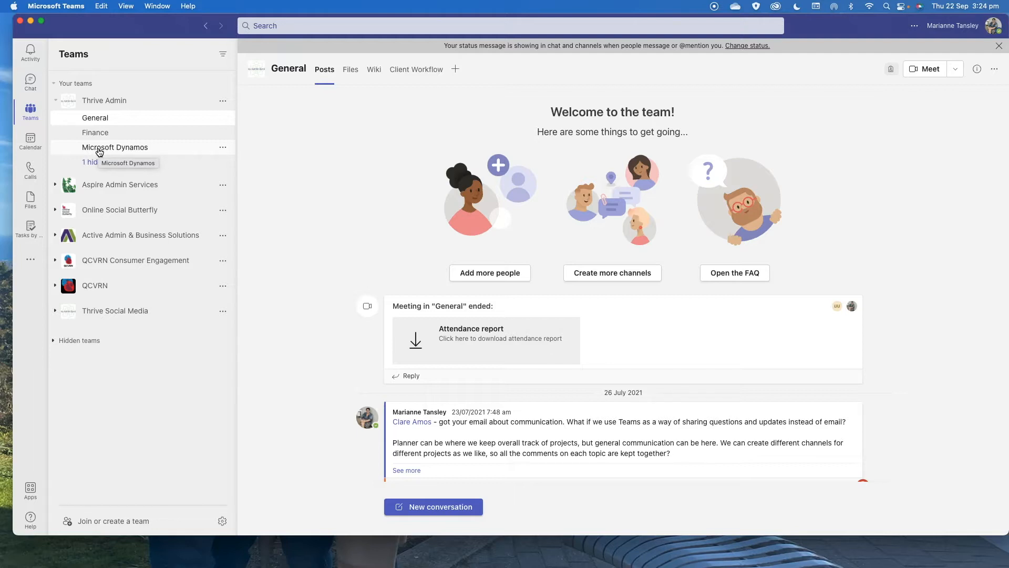
{"action": "left_click", "coordinate": [108, 150]}
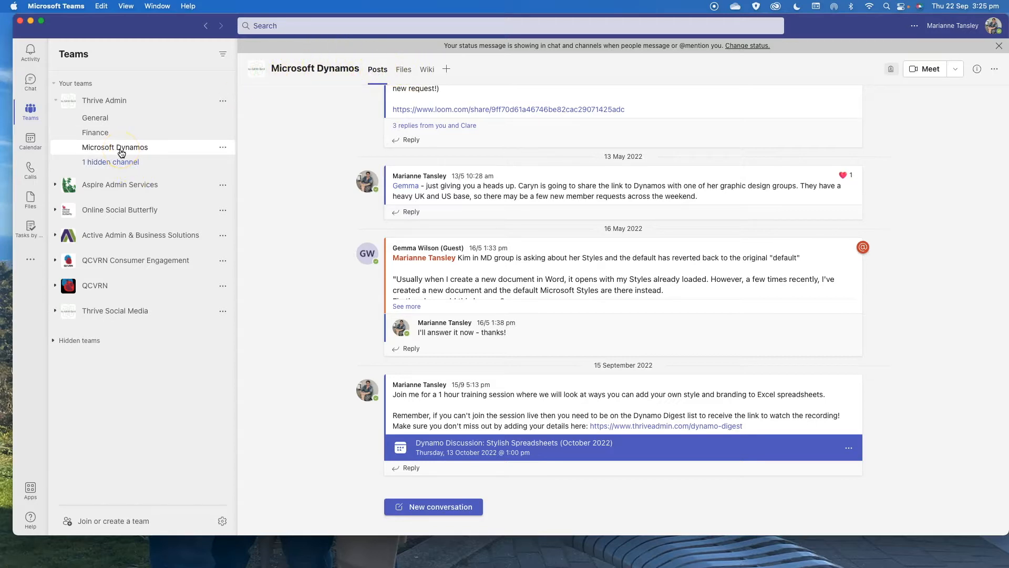
Create a channel named "Test Channel 1" in the Thrive Admin team
{"action": "left_click", "coordinate": [221, 100]}
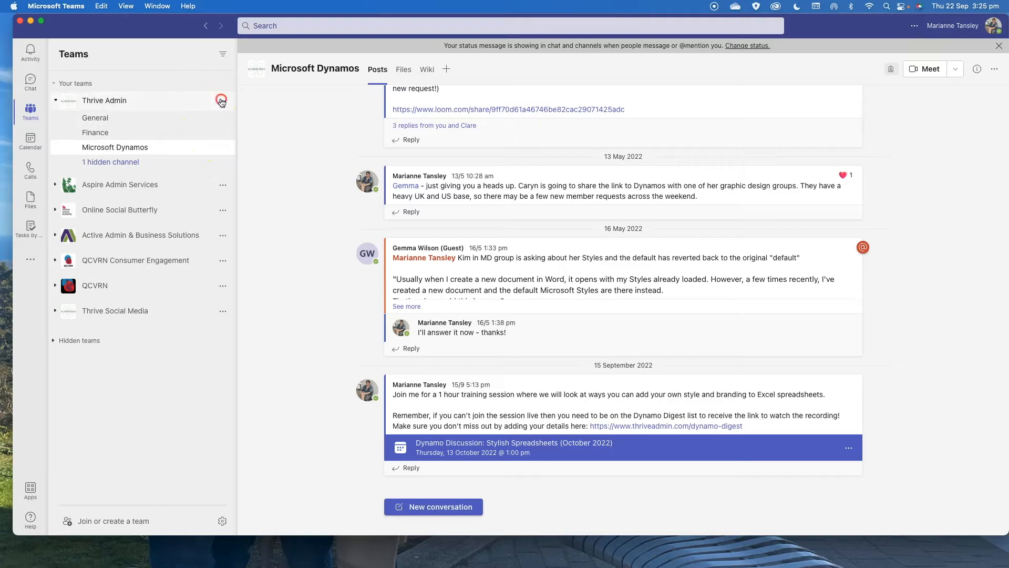
{"action": "left_click", "coordinate": [239, 165]}
{"action": "left_click", "coordinate": [375, 207]}
{"action": "type", "text": "Test "}
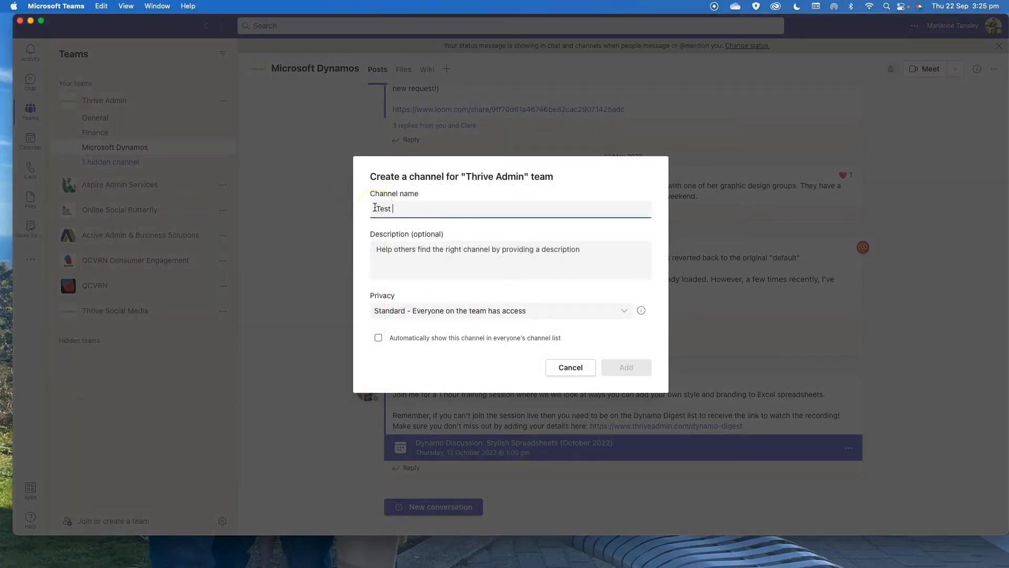
{"action": "type", "text": "Channel 1"}
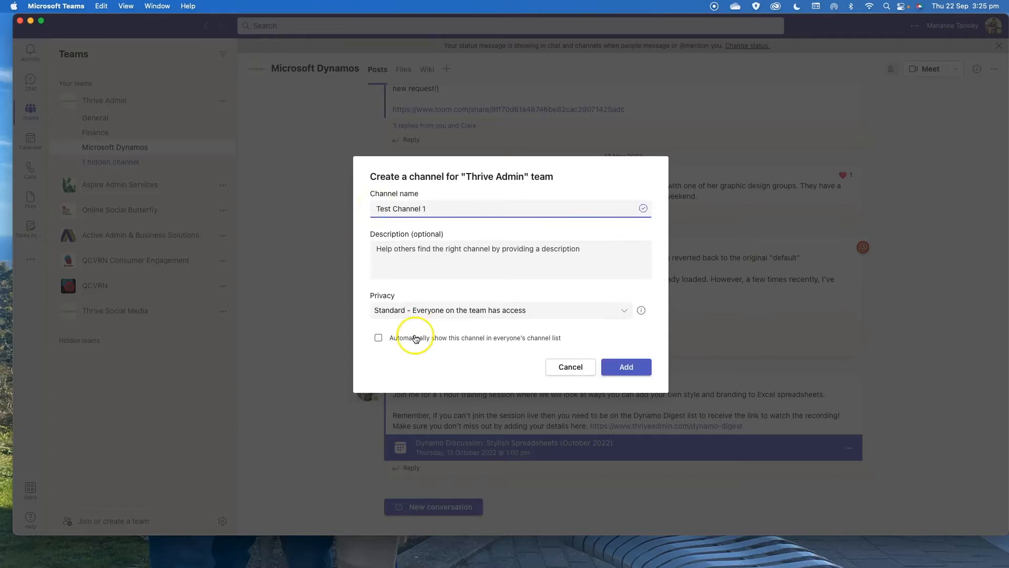
{"action": "left_click", "coordinate": [618, 374]}
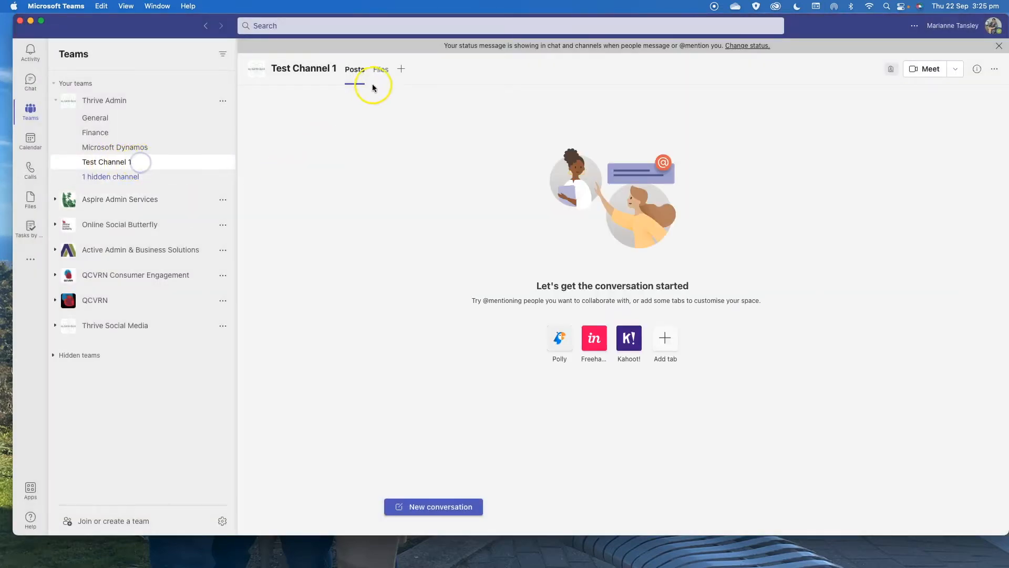
Add a Wiki tab named "Test FAQ" to Test Channel 1
{"action": "left_click", "coordinate": [387, 73]}
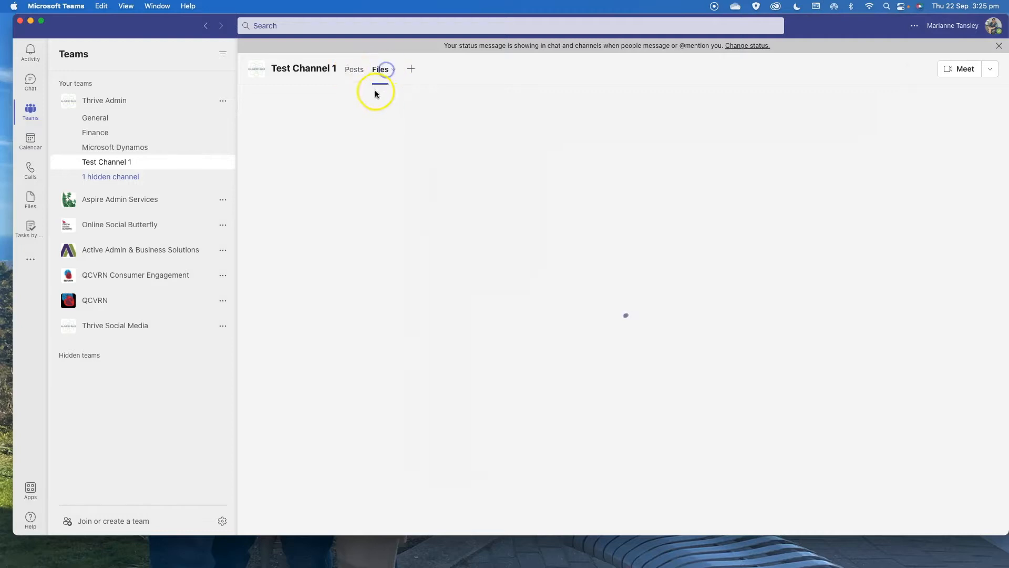
{"action": "left_click", "coordinate": [354, 69]}
{"action": "left_click", "coordinate": [378, 70]}
{"action": "left_click", "coordinate": [411, 69]}
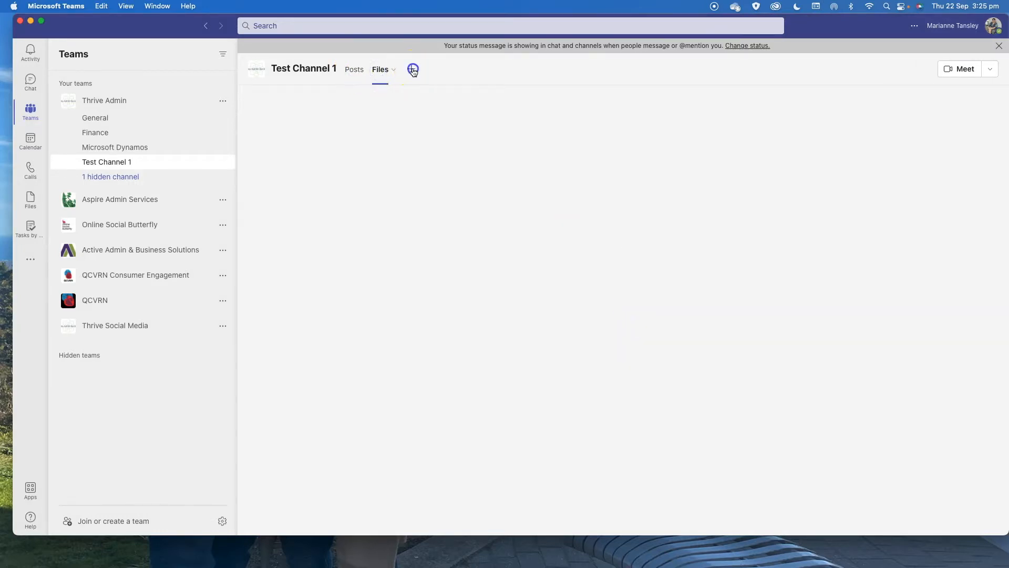
{"action": "left_click", "coordinate": [602, 85]}
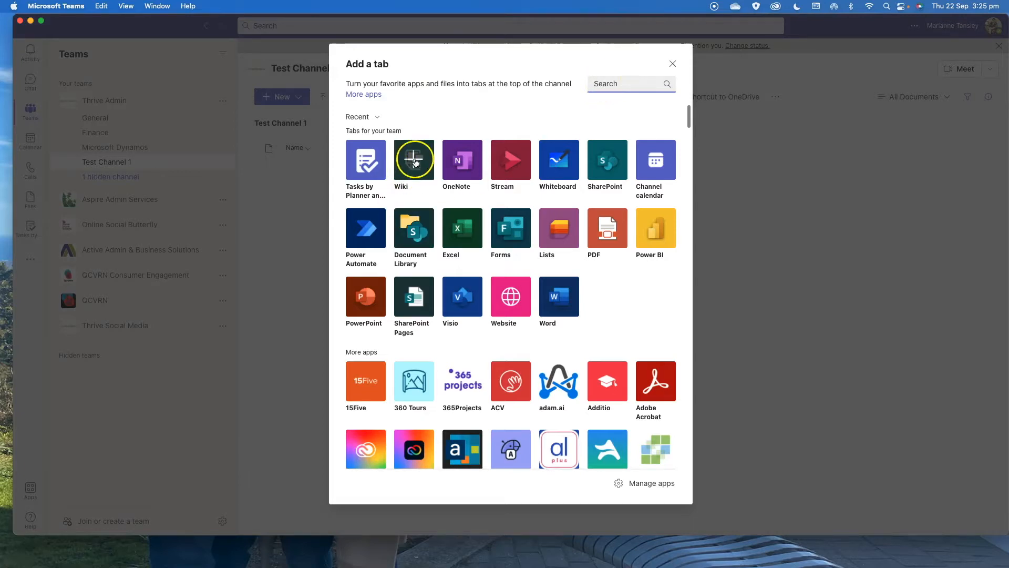
{"action": "left_click", "coordinate": [413, 155]}
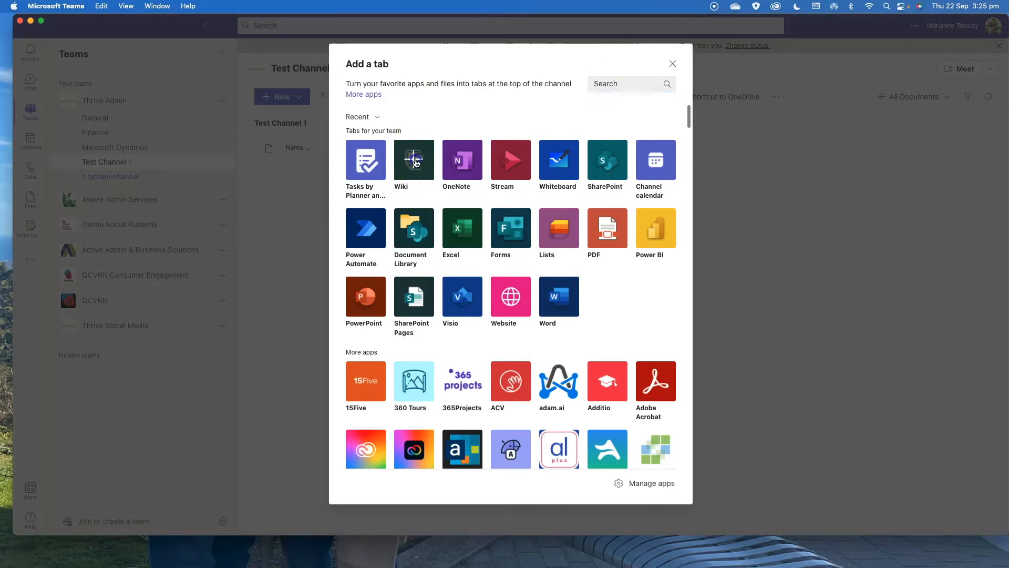
{"action": "double_click", "coordinate": [423, 274]}
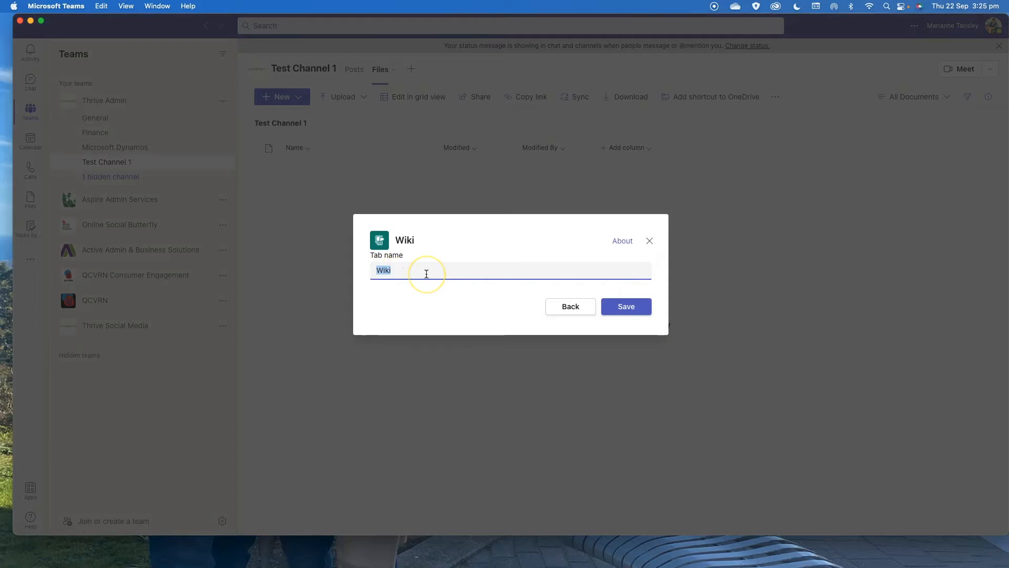
{"action": "type", "text": "Test FAQ"}
{"action": "left_click", "coordinate": [626, 308]}
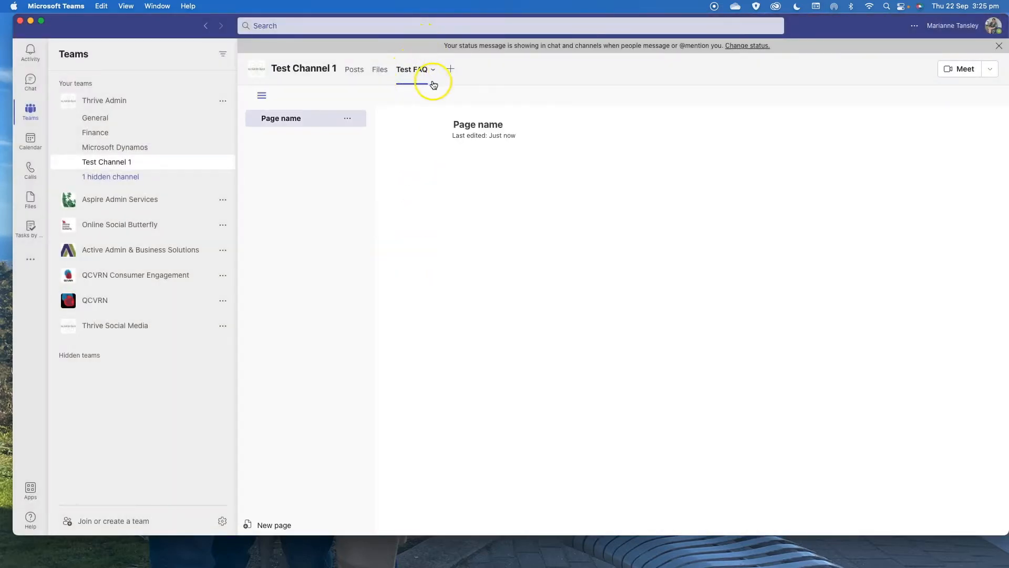
Examine the default page, untitled section and content area of the Test FAQ wiki
{"action": "left_click", "coordinate": [290, 126]}
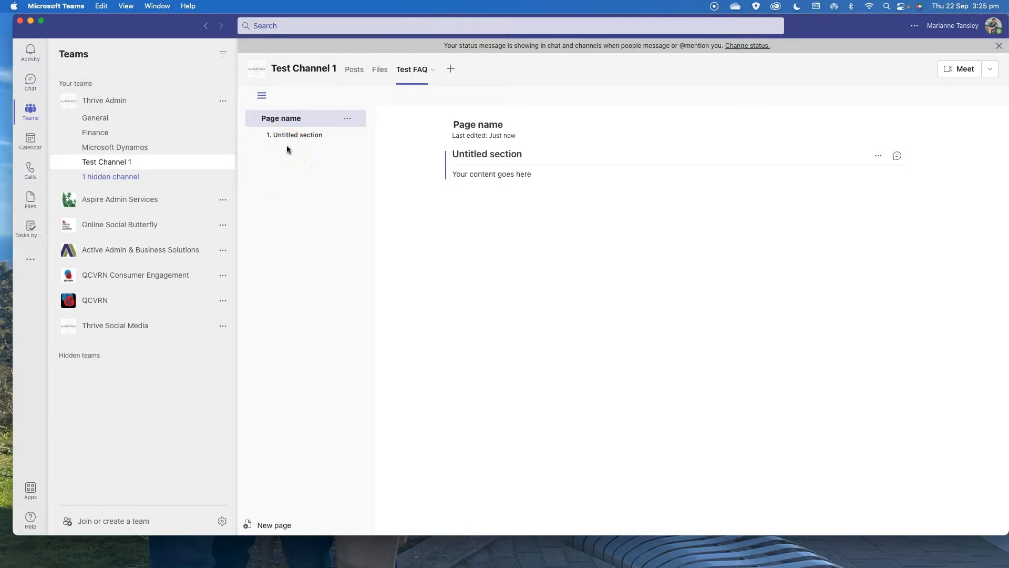
{"action": "left_click", "coordinate": [281, 117]}
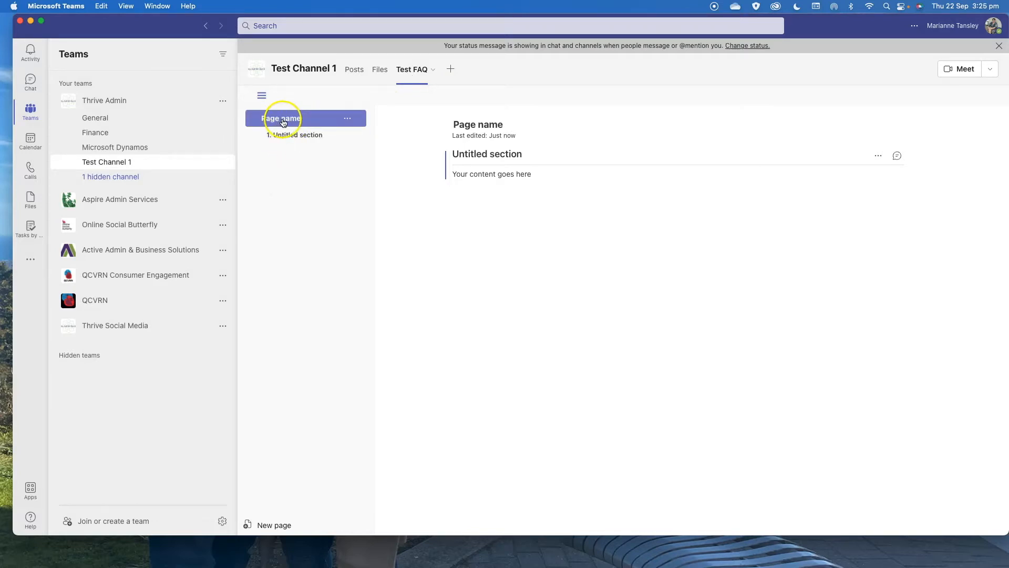
{"action": "left_click", "coordinate": [279, 134]}
{"action": "left_click", "coordinate": [491, 182]}
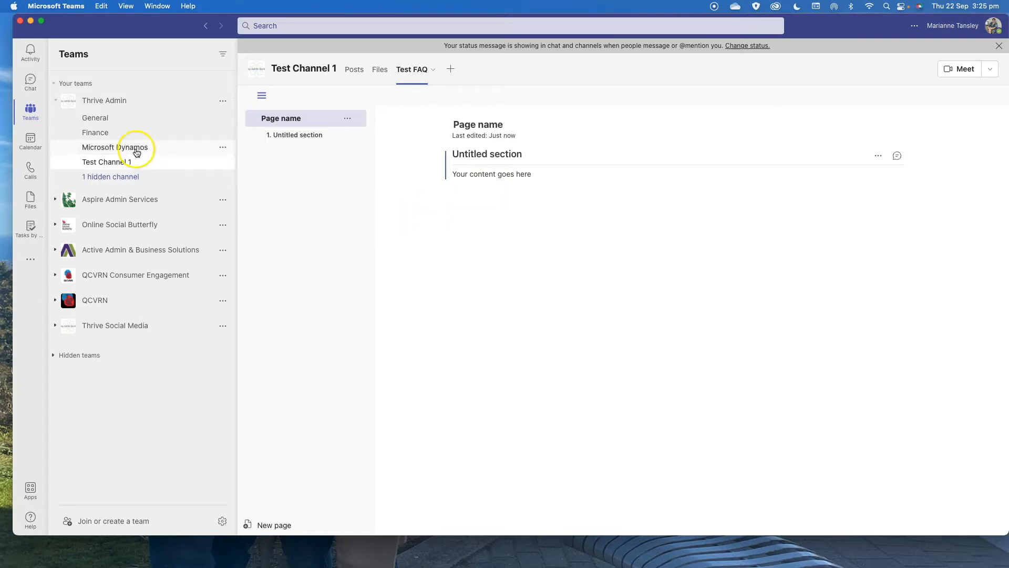
Open the existing Wiki of the Microsoft Dynamos channel at its Plan and Prepare page
{"action": "left_click", "coordinate": [135, 151]}
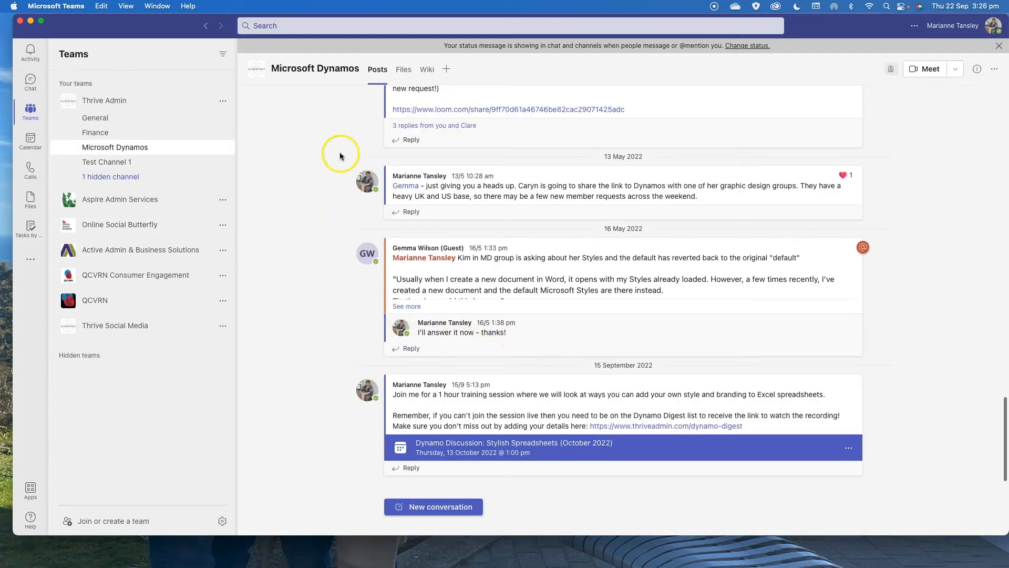
{"action": "left_click", "coordinate": [426, 72]}
{"action": "left_click", "coordinate": [431, 70]}
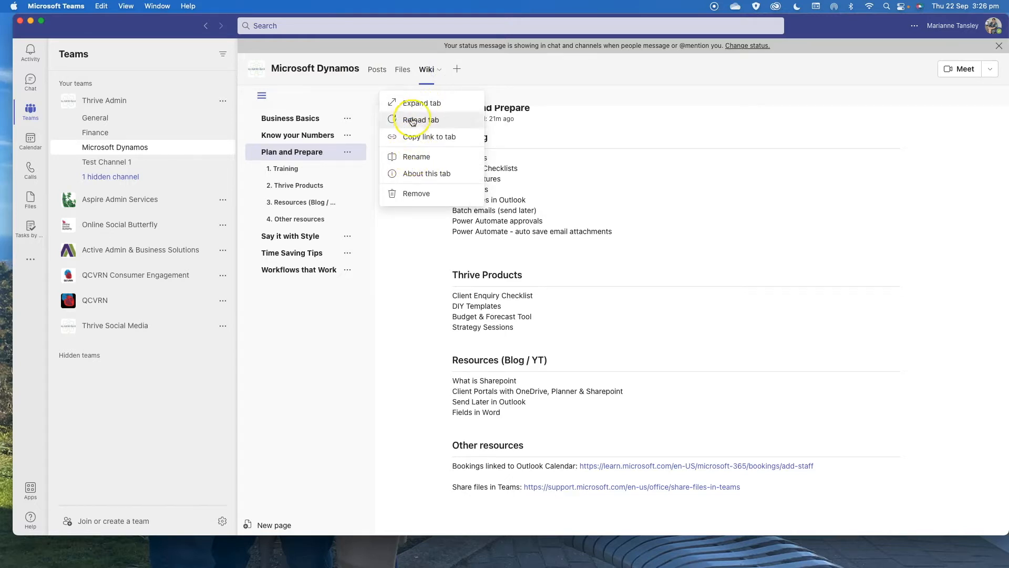
{"action": "left_click", "coordinate": [430, 73]}
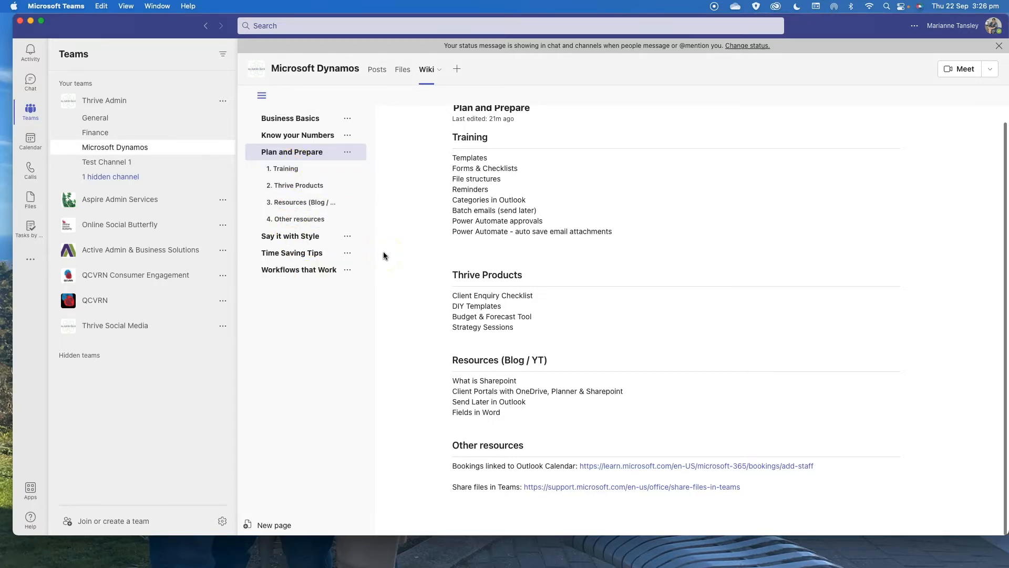
{"action": "scroll", "coordinate": [408, 226], "scroll_direction": "up", "scroll_amount": 1}
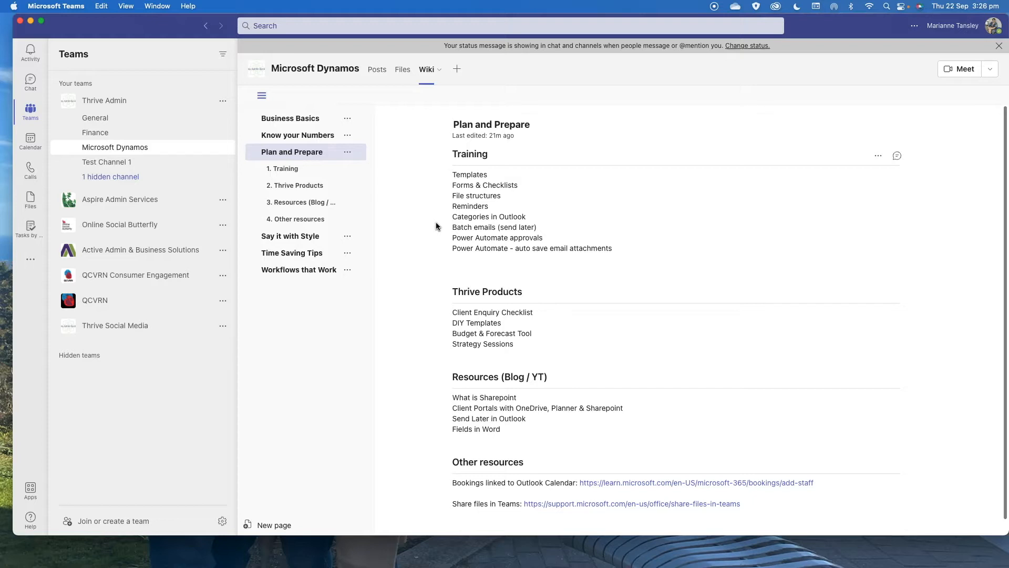
Examine how the Plan and Prepare wiki page is structured, including its title, section list, Training heading and content
{"action": "left_click_drag", "start_coordinate": [316, 152], "coordinate": [347, 147]}
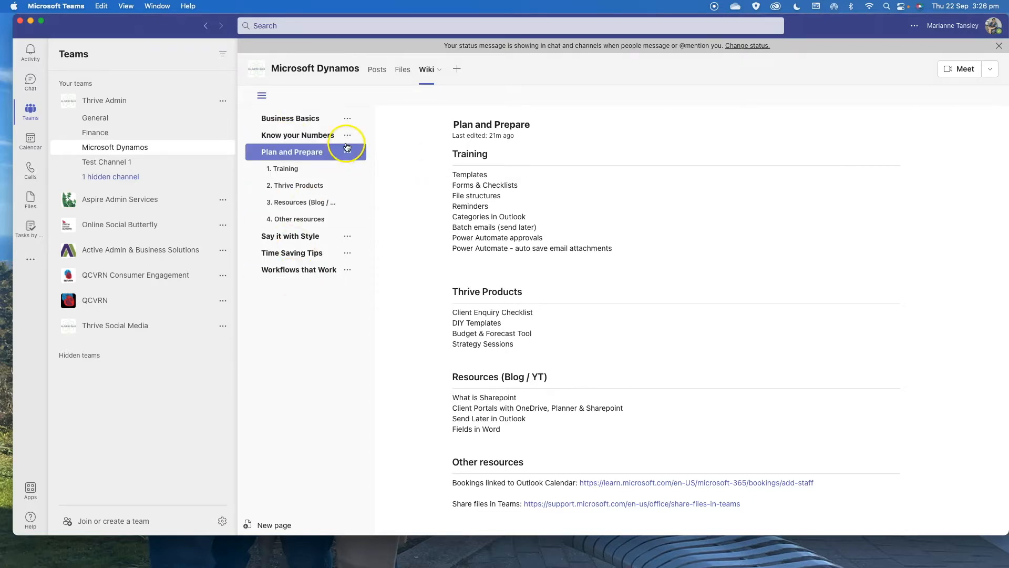
{"action": "left_click", "coordinate": [347, 150]}
{"action": "left_click", "coordinate": [355, 153]}
{"action": "left_click_drag", "start_coordinate": [453, 124], "coordinate": [531, 124]}
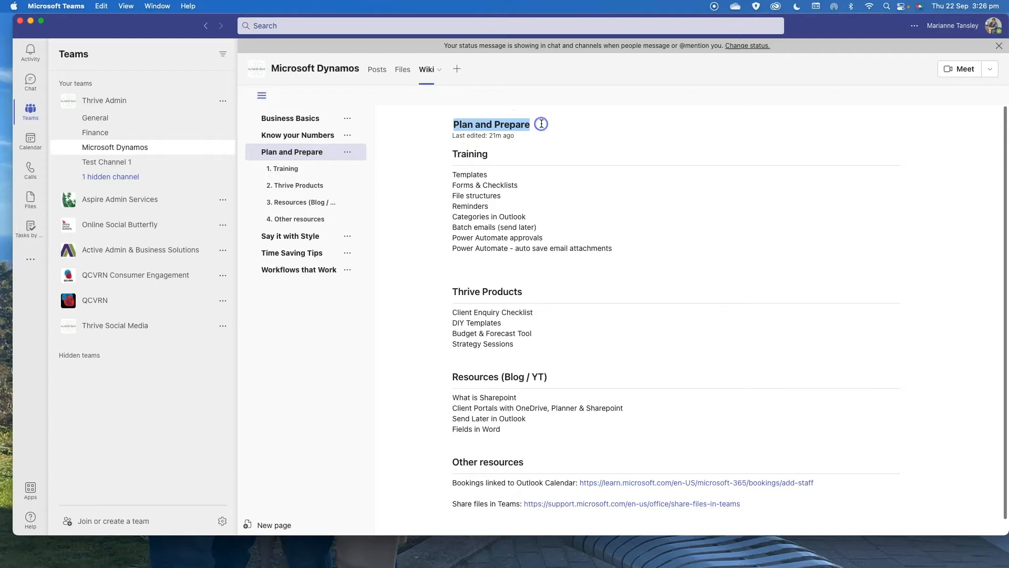
{"action": "left_click", "coordinate": [286, 152]}
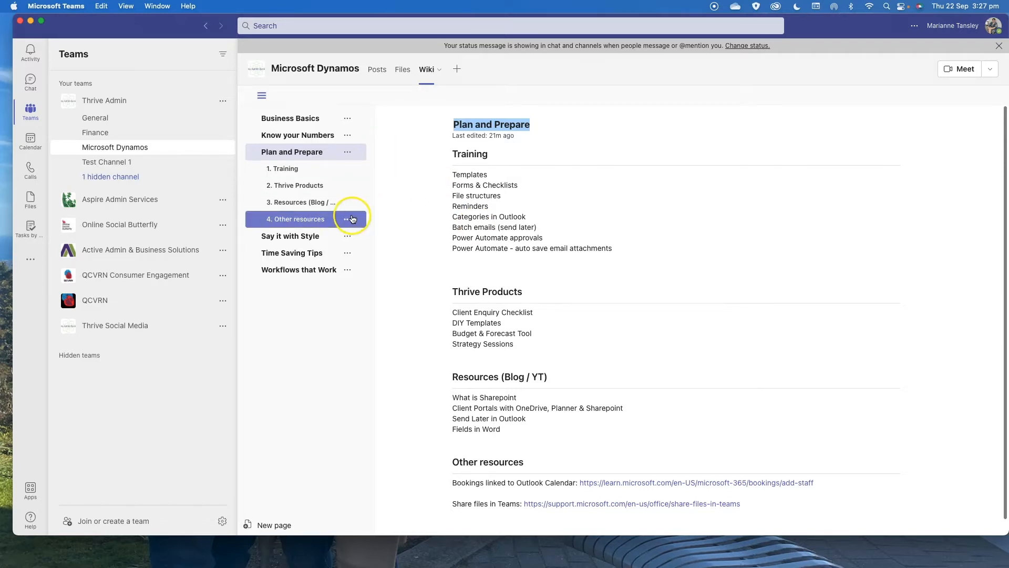
{"action": "left_click", "coordinate": [291, 153]}
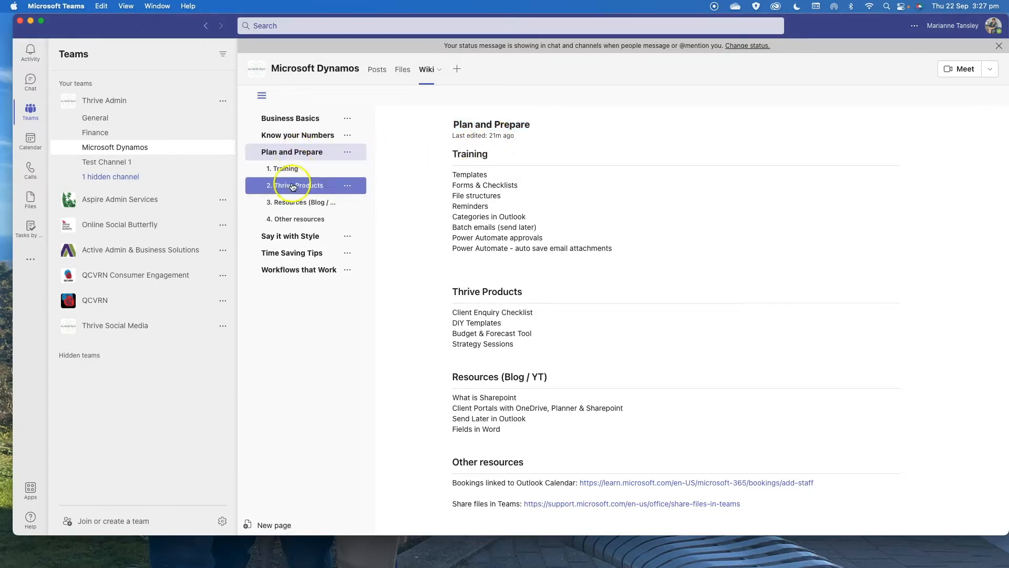
{"action": "left_click_drag", "start_coordinate": [456, 123], "coordinate": [517, 123]}
{"action": "left_click", "coordinate": [455, 155]}
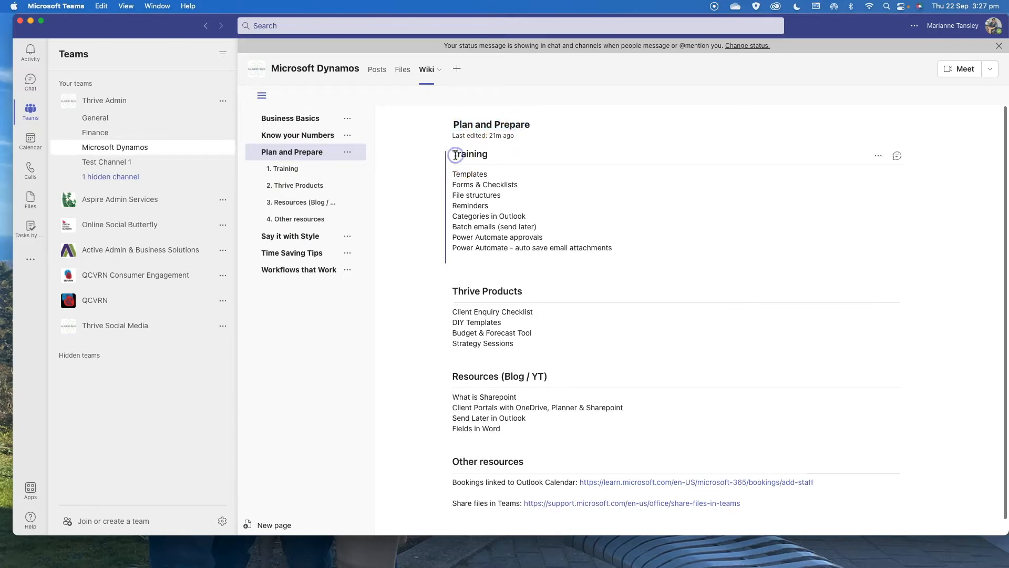
{"action": "left_click_drag", "start_coordinate": [452, 153], "coordinate": [497, 154]}
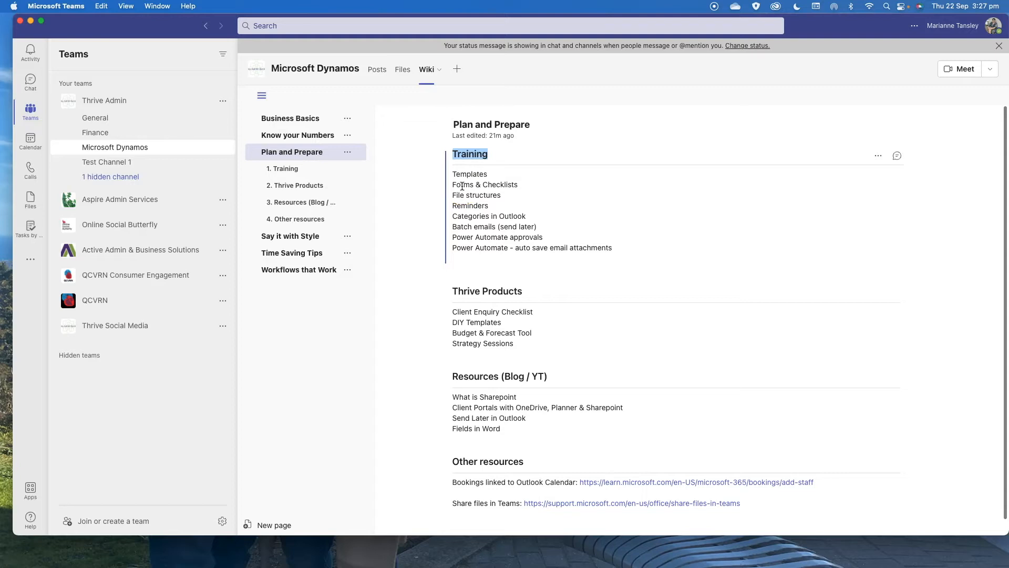
{"action": "left_click_drag", "start_coordinate": [456, 174], "coordinate": [488, 253]}
{"action": "left_click", "coordinate": [488, 253]}
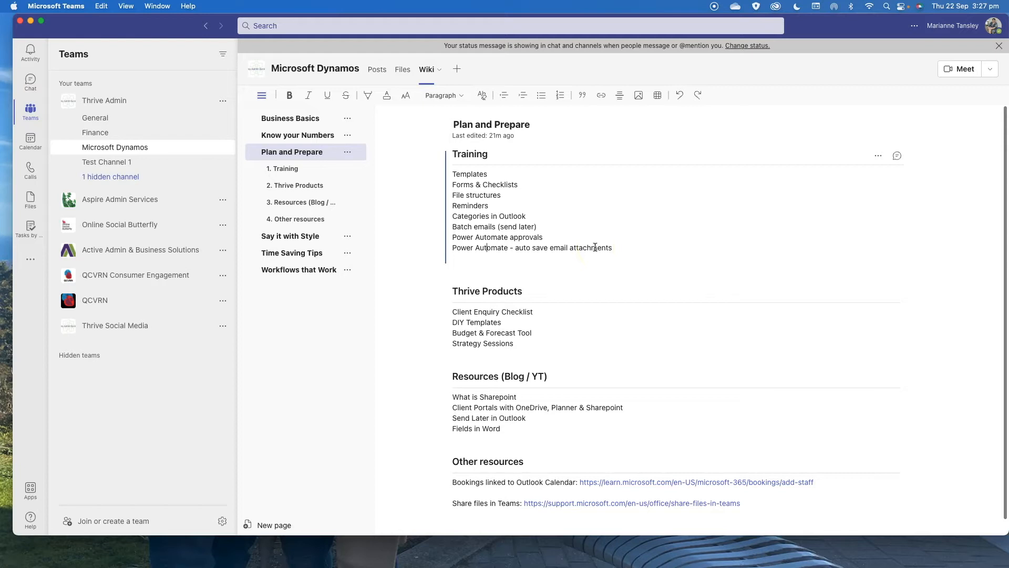
Add the lines "Test Item 1" and "Test Item 2" below Strategy Sessions in the Thrive Products section
{"action": "scroll", "coordinate": [592, 273], "scroll_direction": "down", "scroll_amount": 1}
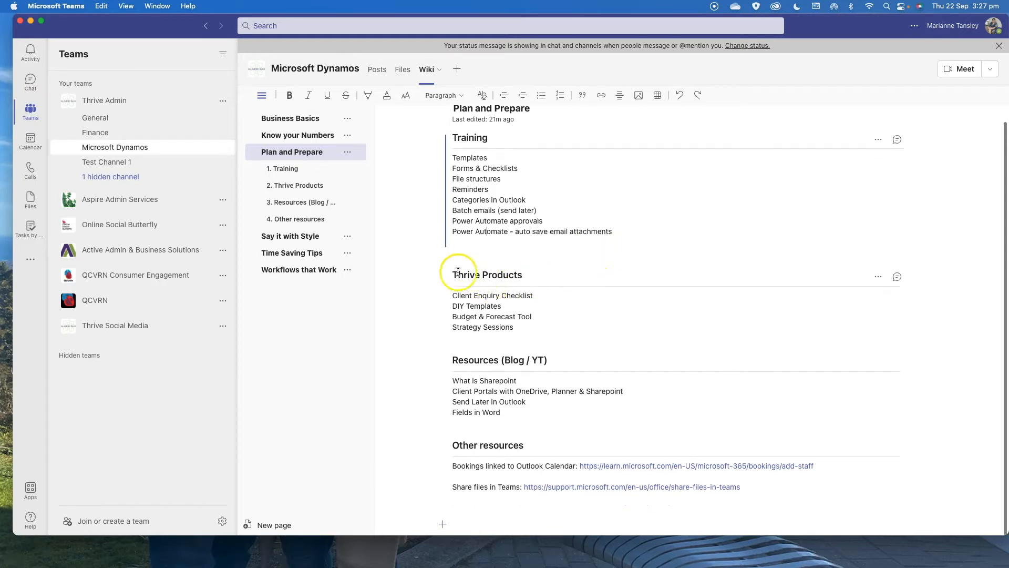
{"action": "left_click", "coordinate": [517, 272]}
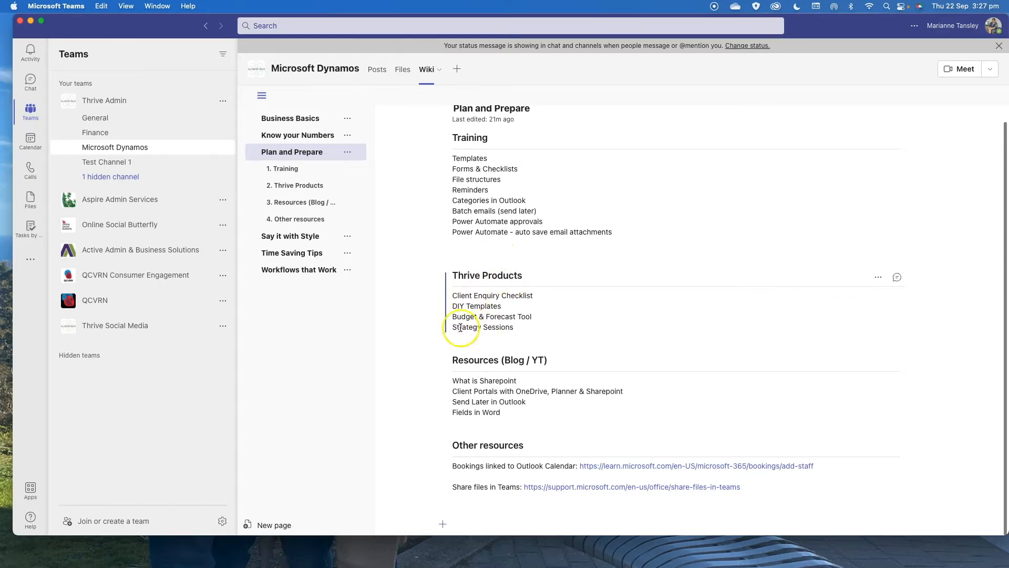
{"action": "left_click", "coordinate": [519, 327]}
{"action": "key", "text": "Return"}
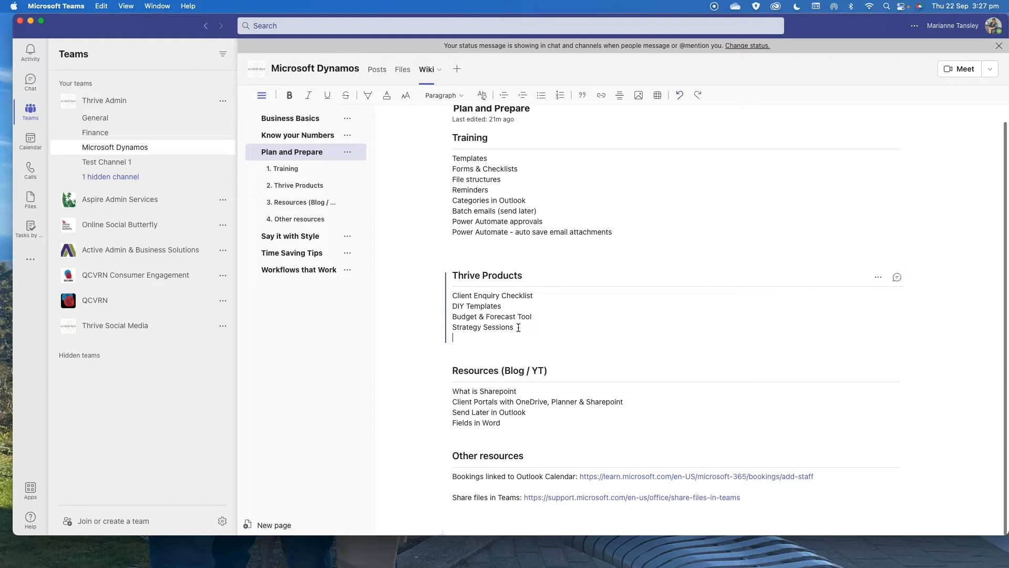
{"action": "type", "text": "Test Item 1"}
{"action": "key", "text": "Return"}
{"action": "type", "text": "Test Item"}
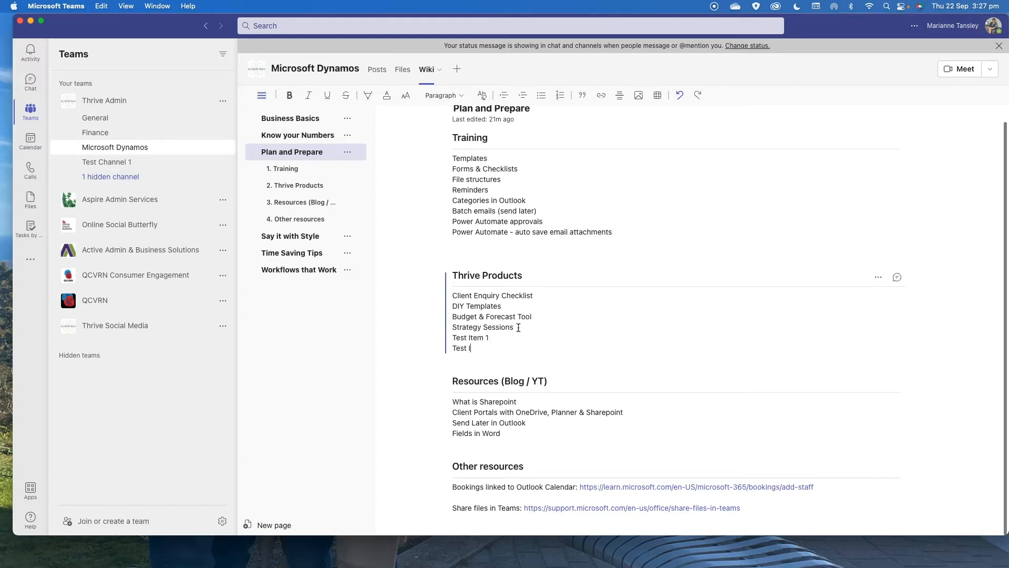
{"action": "left_click", "coordinate": [747, 341]}
{"action": "left_click", "coordinate": [405, 390]}
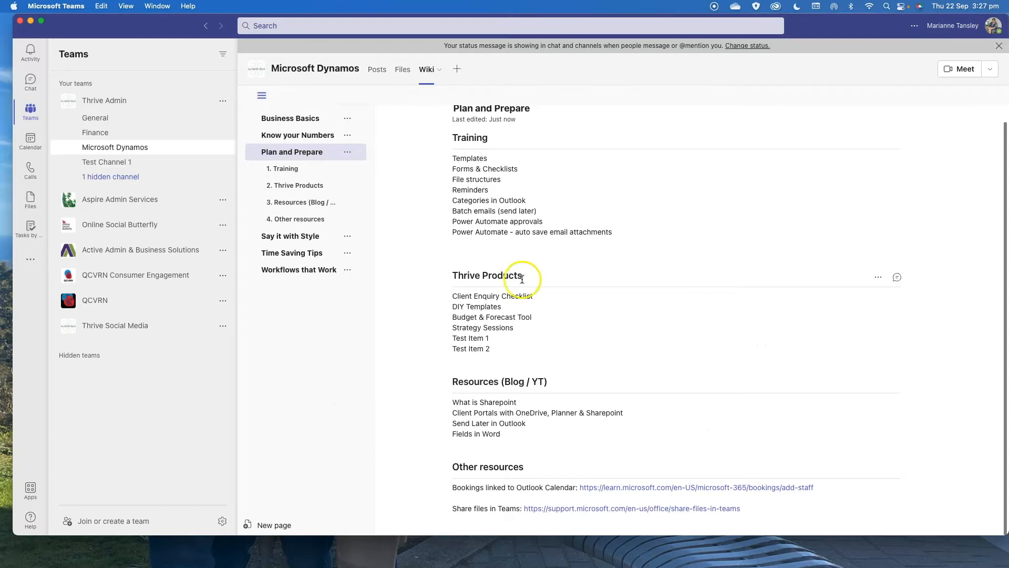
Delete the Test Item 1 and Test Item 2 lines from the Thrive Products section
{"action": "left_click", "coordinate": [488, 347]}
{"action": "left_click_drag", "start_coordinate": [488, 348], "coordinate": [445, 347]}
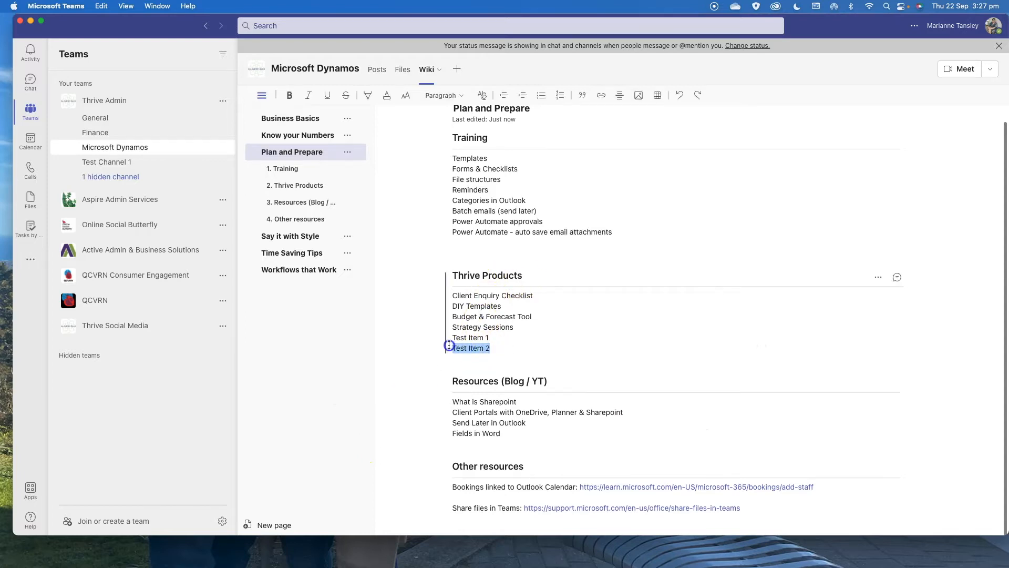
{"action": "key", "text": "BackSpace"}
{"action": "key", "text": "BackSpace"}
{"action": "left_click_drag", "start_coordinate": [495, 339], "coordinate": [443, 341]}
{"action": "key", "text": "BackSpace"}
{"action": "left_click", "coordinate": [442, 341]}
{"action": "left_click", "coordinate": [522, 327]}
{"action": "key", "text": "Return"}
{"action": "type", "text": "https://support.microsoft.com/en-us/office/share-files-in-teams"}
{"action": "left_click", "coordinate": [590, 364]}
{"action": "left_click_drag", "start_coordinate": [686, 349], "coordinate": [436, 351]}
{"action": "key", "text": "BackSpace"}
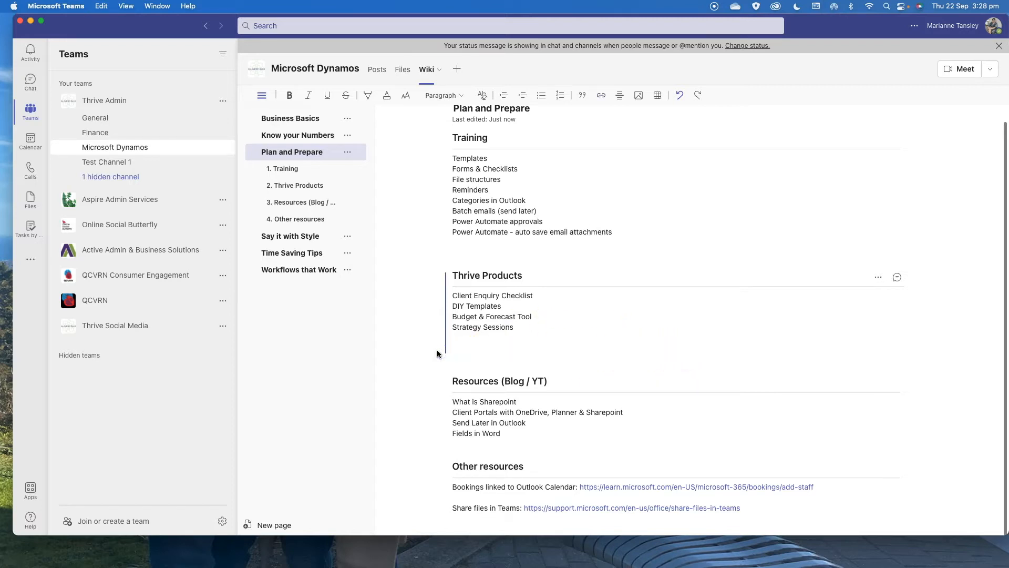
{"action": "scroll", "coordinate": [488, 331], "scroll_direction": "down", "scroll_amount": 1}
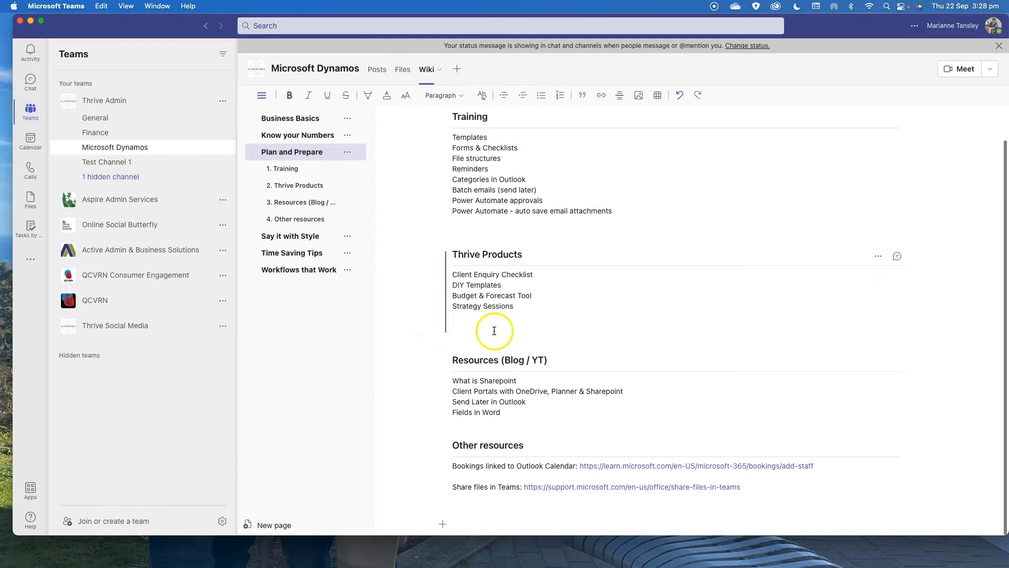
Remove the leftover blank space below Strategy Sessions in the Thrive Products section and open the Know your Numbers page
{"action": "scroll", "coordinate": [479, 334], "scroll_direction": "up", "scroll_amount": 2}
{"action": "key", "text": "BackSpace"}
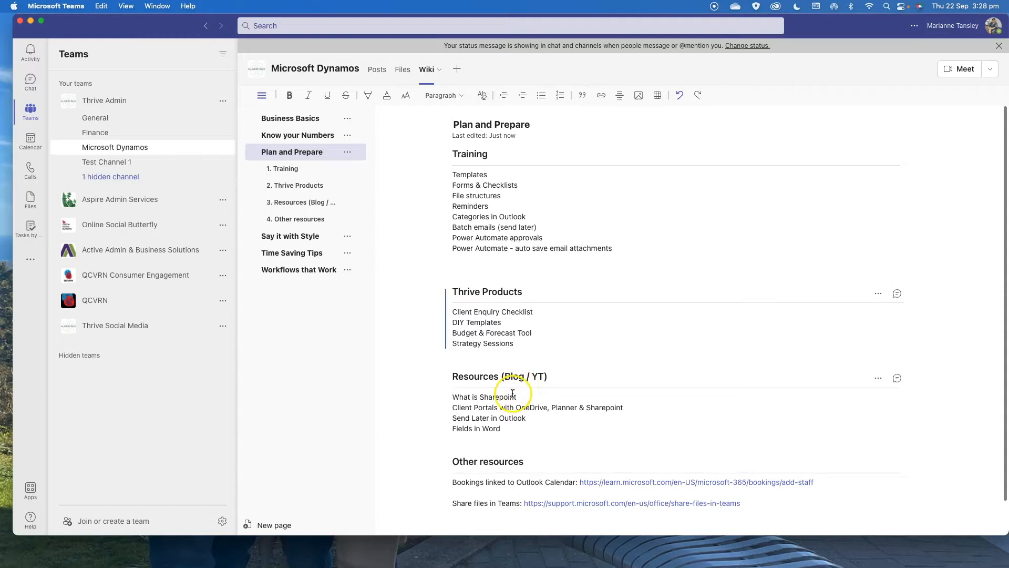
{"action": "left_click", "coordinate": [298, 135]}
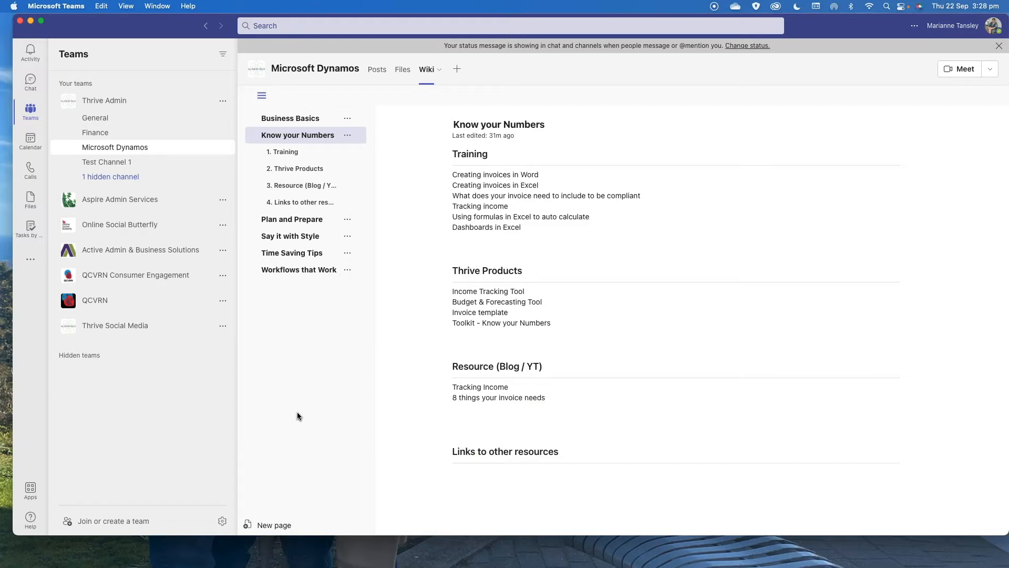
Create a new wiki page named "New Theme"
{"action": "left_click", "coordinate": [253, 525]}
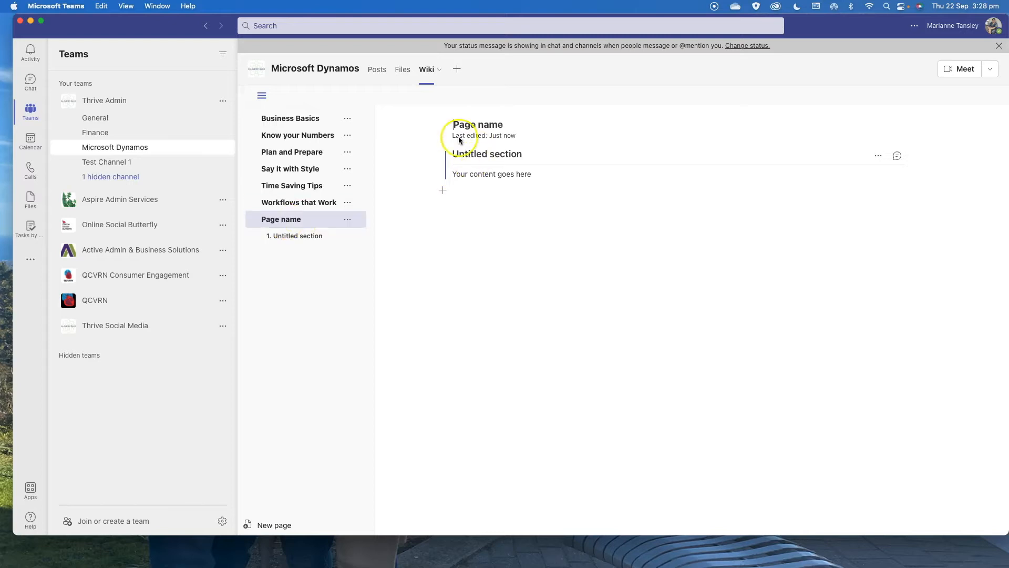
{"action": "left_click", "coordinate": [525, 121]}
{"action": "type", "text": "New Theme"}
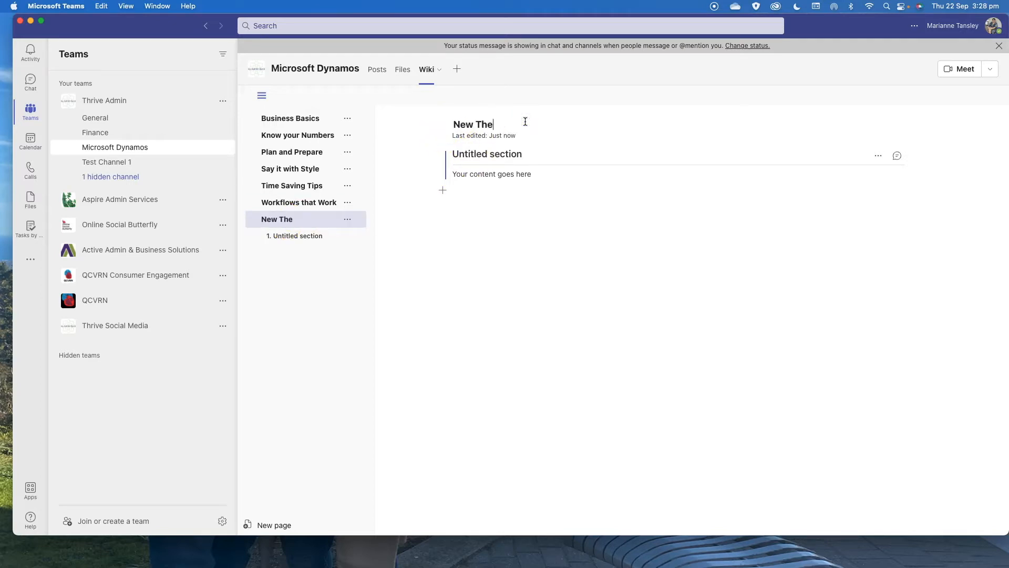
Title the first section of the New Theme page "New Service"
{"action": "left_click", "coordinate": [482, 154]}
{"action": "key", "text": "super+a"}
{"action": "type", "text": "New"}
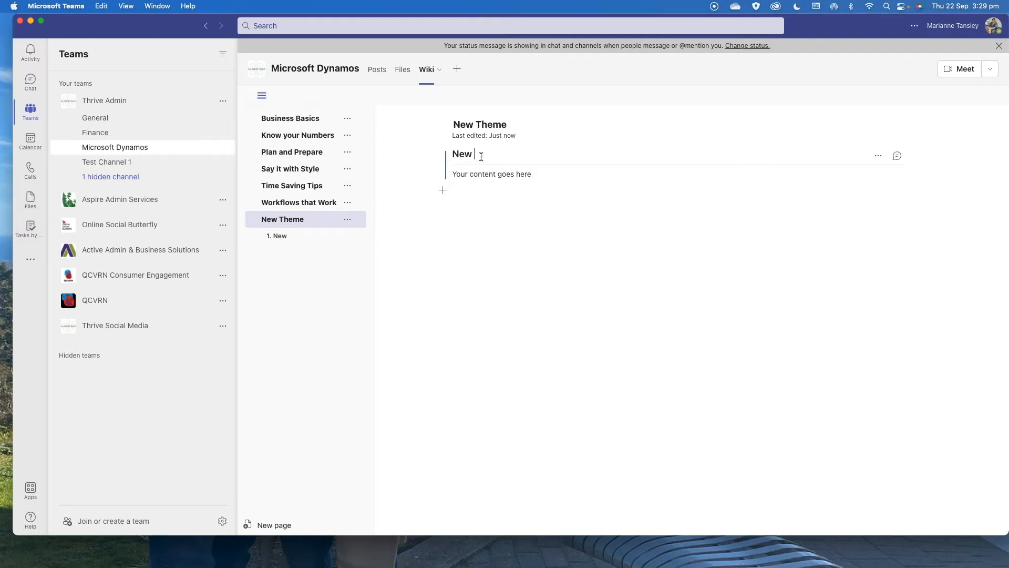
{"action": "type", "text": " Service"}
{"action": "left_click", "coordinate": [456, 178]}
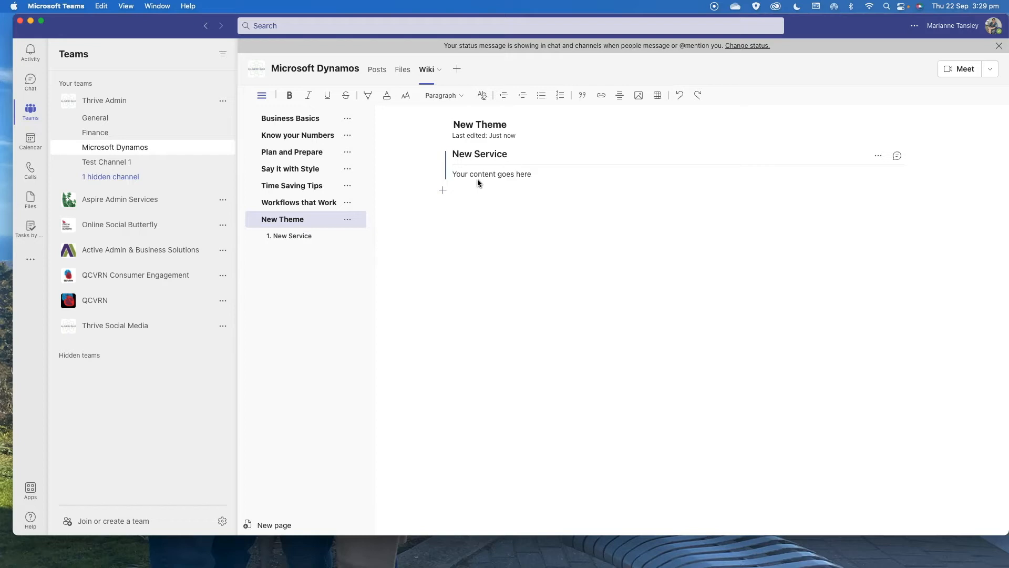
Retitle the New Theme page's first section as "Theme Announcement"
{"action": "left_click_drag", "start_coordinate": [518, 152], "coordinate": [412, 152]}
{"action": "type", "text": "Theme An"}
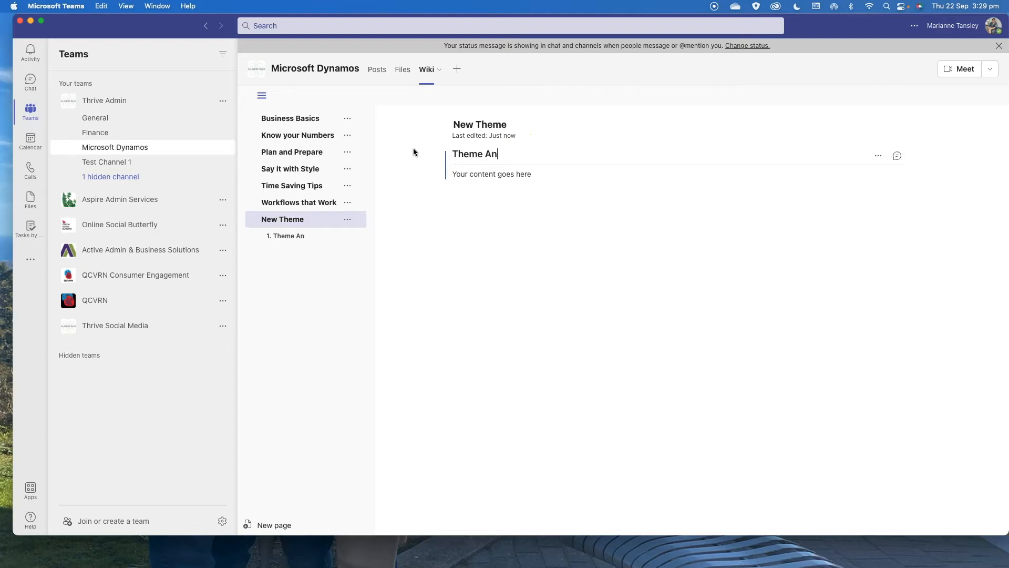
{"action": "type", "text": "nouncement"}
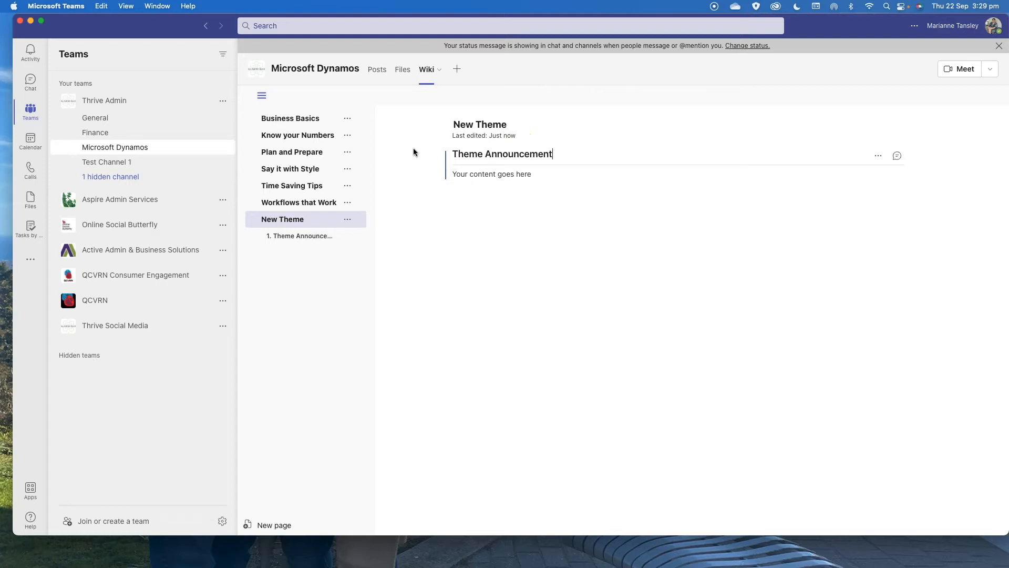
Begin the section content with "This month, our theme in Microsoft Dynamos is 'New Theme'! Over the month, all of our posts, training and resources will"
{"action": "left_click", "coordinate": [467, 180]}
{"action": "type", "text": "This month, our theme in Microsoft Dynamos is"}
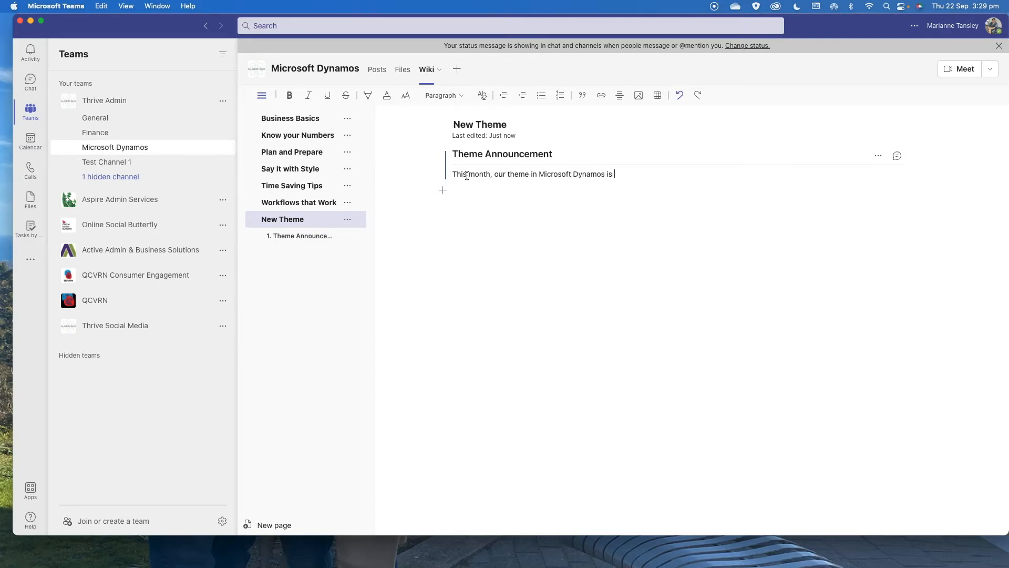
{"action": "type", "text": " 'New Theme'! Over the month, all of our posts, training and resources will"}
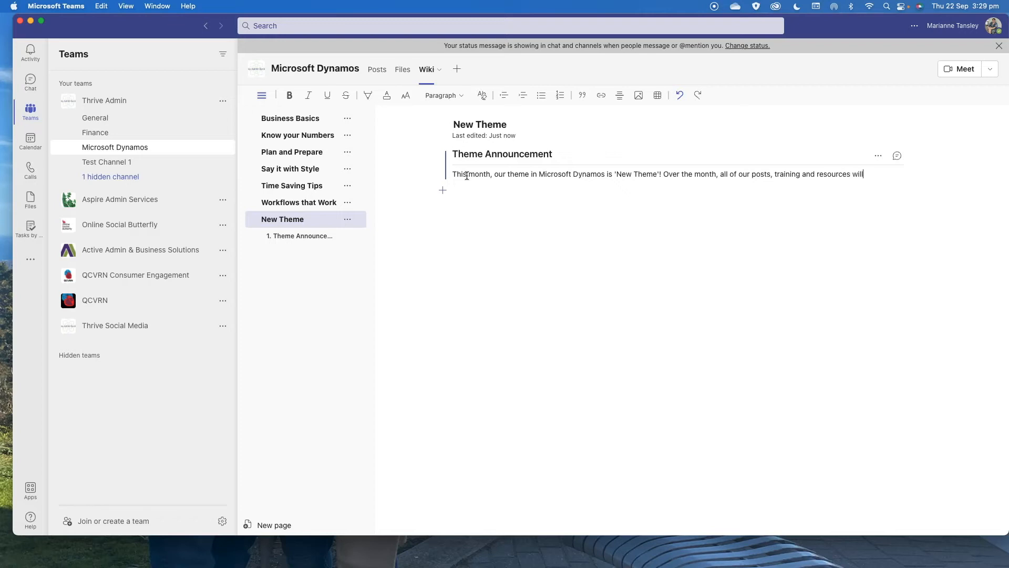
Complete the second sentence of the announcement with "fit under this theme."
{"action": "type", "text": " r"}
{"action": "key", "text": "BackSpace"}
{"action": "type", "text": "lifit undert"}
{"action": "key", "text": "BackSpace"}
{"action": "key", "text": "BackSpace"}
{"action": "type", "text": "this theme."}
Start another paragraph with "If you have any questions or experiences with Microsoft that would suit this theme, make sure you post in the group"
{"action": "key", "text": "Return"}
{"action": "key", "text": "Return"}
{"action": "type", "text": "If you have any ques"}
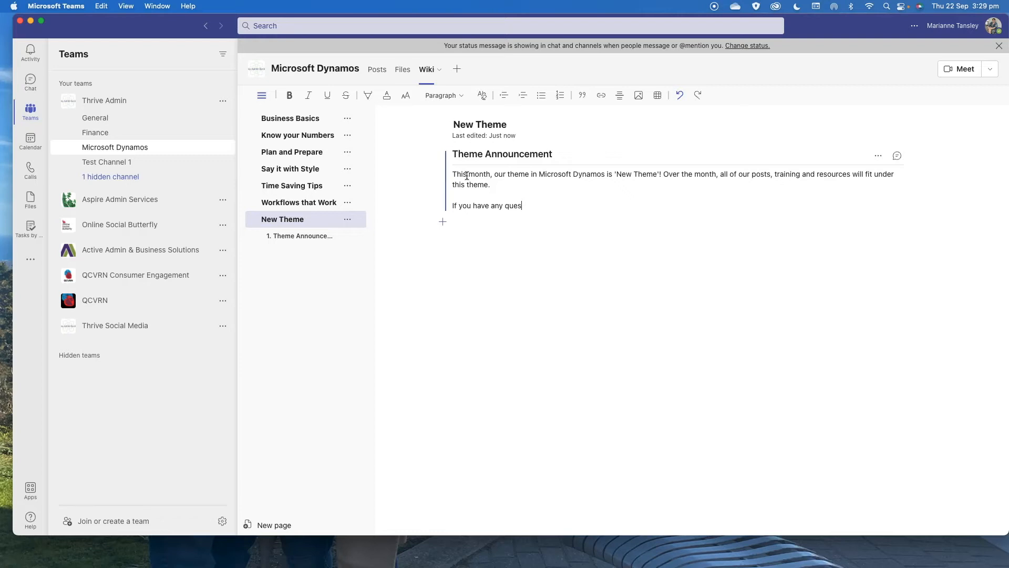
{"action": "type", "text": "tions or experiences with Microsoft that "}
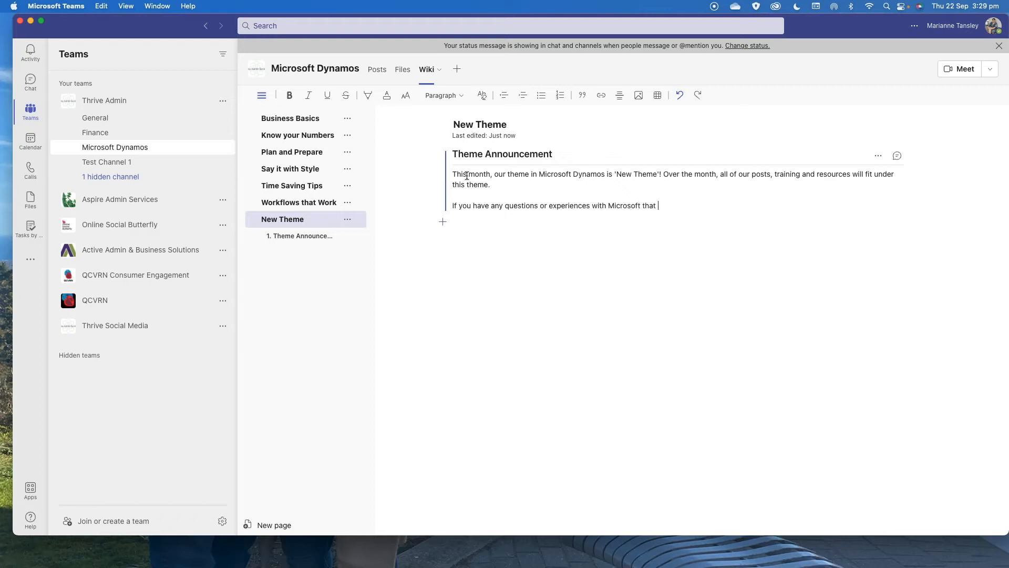
{"action": "type", "text": "would suit this theme, feelf re"}
{"action": "key", "text": "BackSpace"}
{"action": "key", "text": "BackSpace"}
{"action": "key", "text": "BackSpace"}
{"action": "key", "text": "BackSpace"}
{"action": "key", "text": "BackSpace"}
{"action": "key", "text": "BackSpace"}
{"action": "key", "text": "BackSpace"}
{"action": "key", "text": "BackSpace"}
{"action": "type", "text": "make"}
{"action": "key", "text": "BackSpace"}
{"action": "type", "text": "ke sure you post int he"}
{"action": "key", "text": "BackSpace"}
{"action": "key", "text": "BackSpace"}
{"action": "type", "text": "he group "}
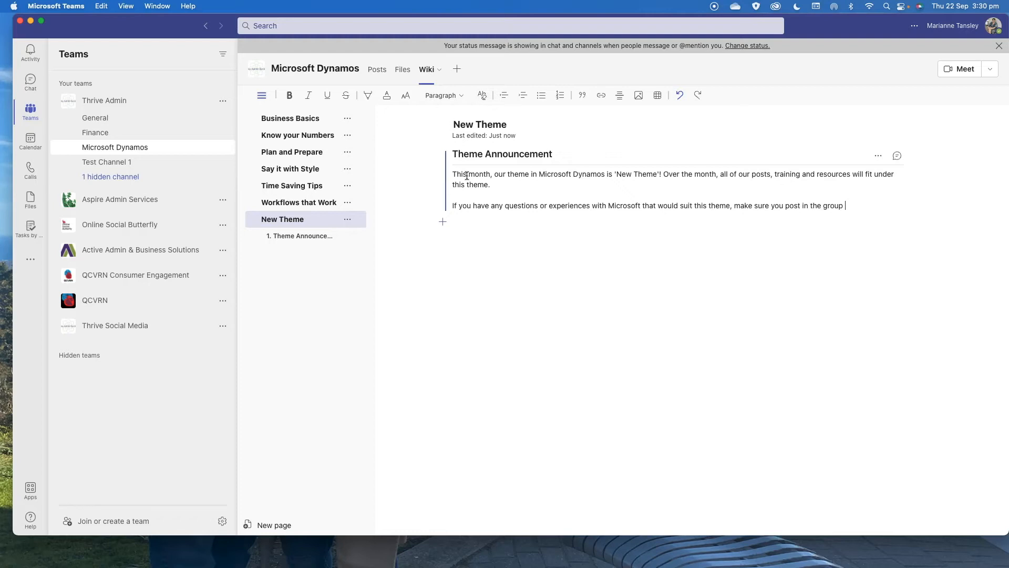
Finish the paragraph with "about them. Use the hashtag #newtheme so that anyone searching the group can find it!" and the nerd-face emoji
{"action": "type", "text": "about them. Use the hashtag #newtheme"}
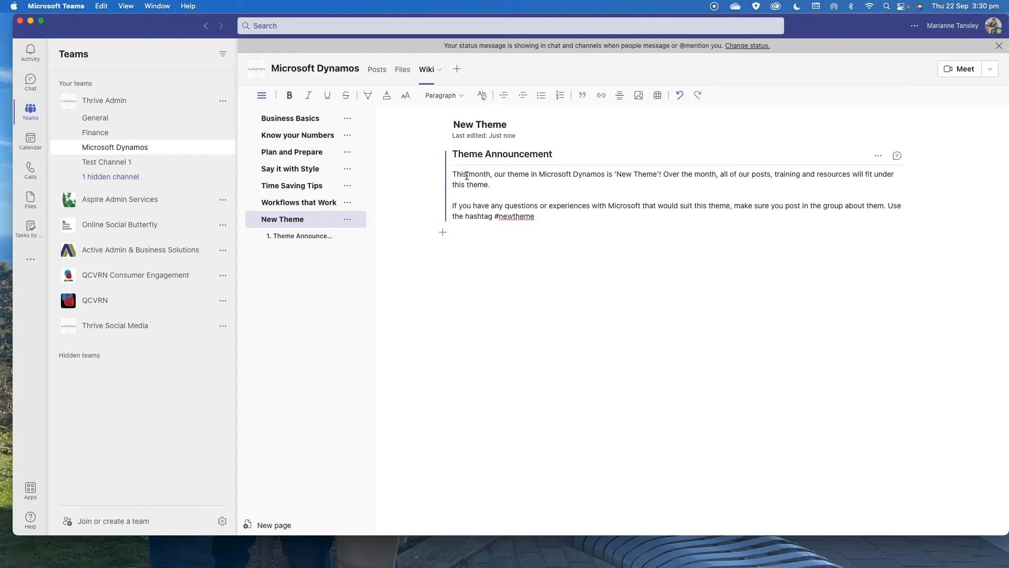
{"action": "type", "text": " so that anyone"}
{"action": "type", "text": " searching by the"}
{"action": "key", "text": "BackSpace"}
{"action": "key", "text": "BackSpace"}
{"action": "key", "text": "BackSpace"}
{"action": "type", "text": "o"}
{"action": "key", "text": "BackSpace"}
{"action": "key", "text": "BackSpace"}
{"action": "type", "text": "the gorup"}
{"action": "key", "text": "BackSpace"}
{"action": "key", "text": "BackSpace"}
{"action": "key", "text": "BackSpace"}
{"action": "key", "text": "BackSpace"}
{"action": "key", "text": "BackSpace"}
{"action": "type", "text": "roup can find it"}
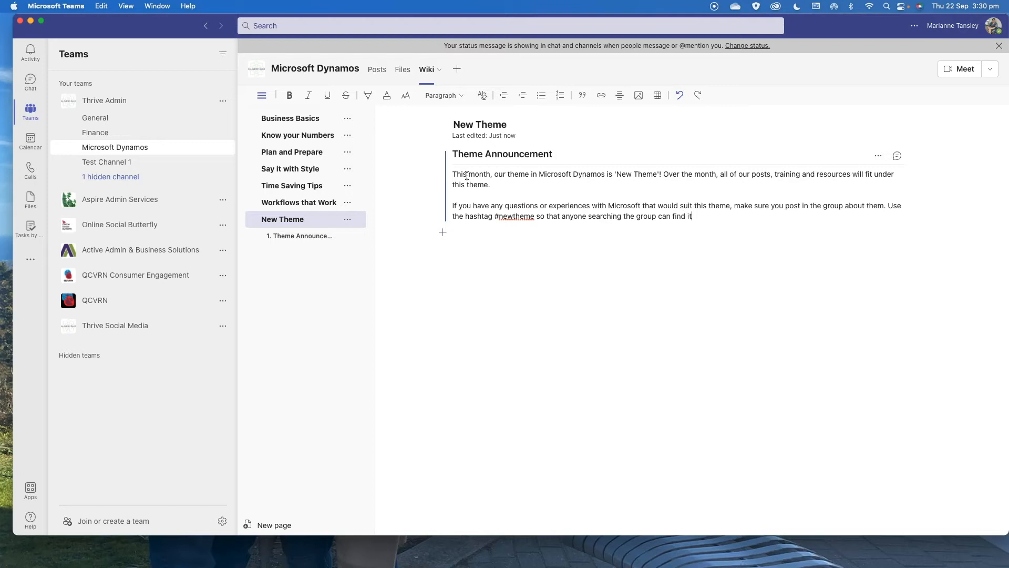
{"action": "type", "text": "!"}
{"action": "key", "text": "ctrl+super+space"}
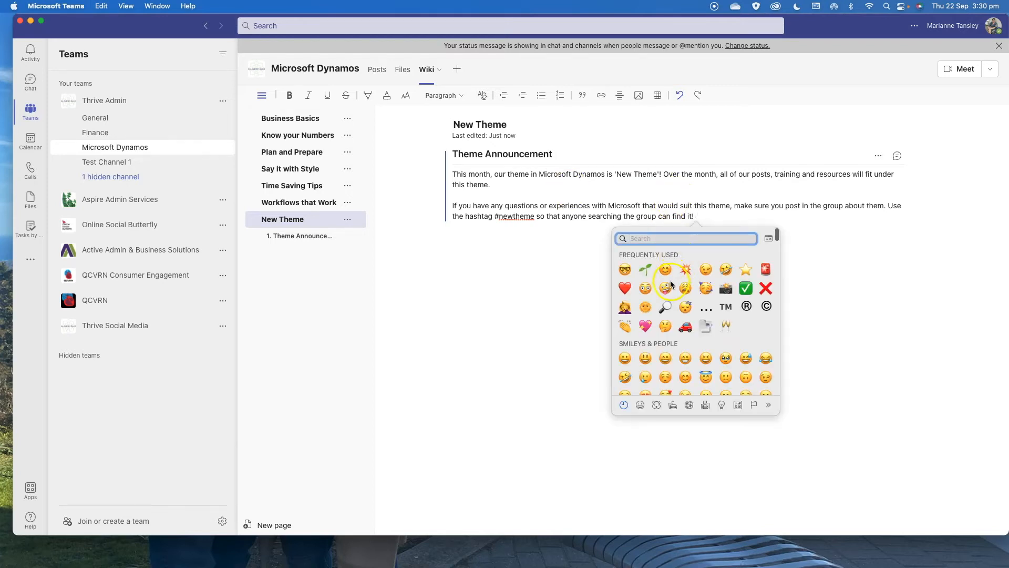
{"action": "left_click", "coordinate": [625, 269]}
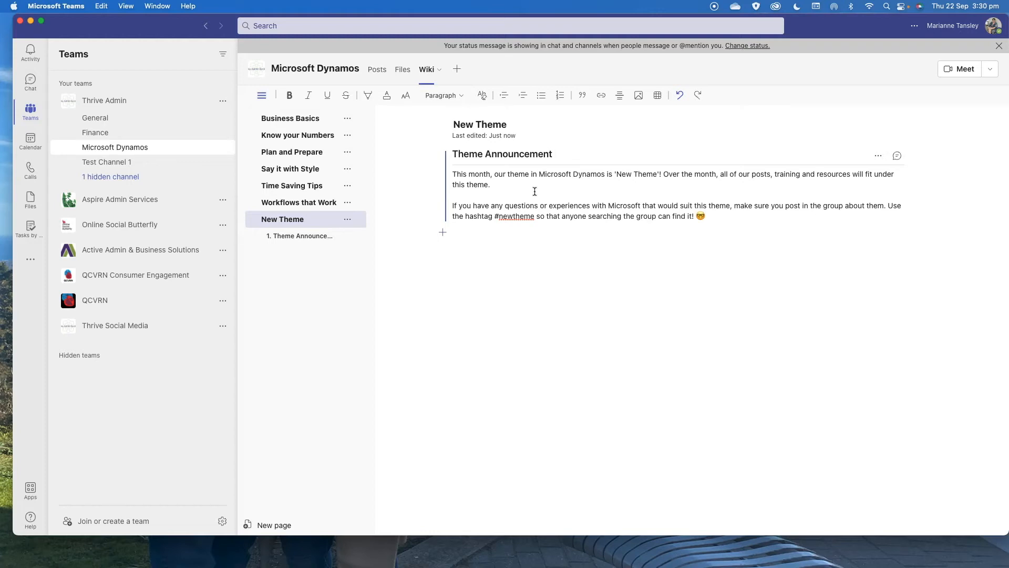
Add two more sections titled "Training" and "Blogs" below the Theme Announcement section
{"action": "left_click", "coordinate": [293, 328]}
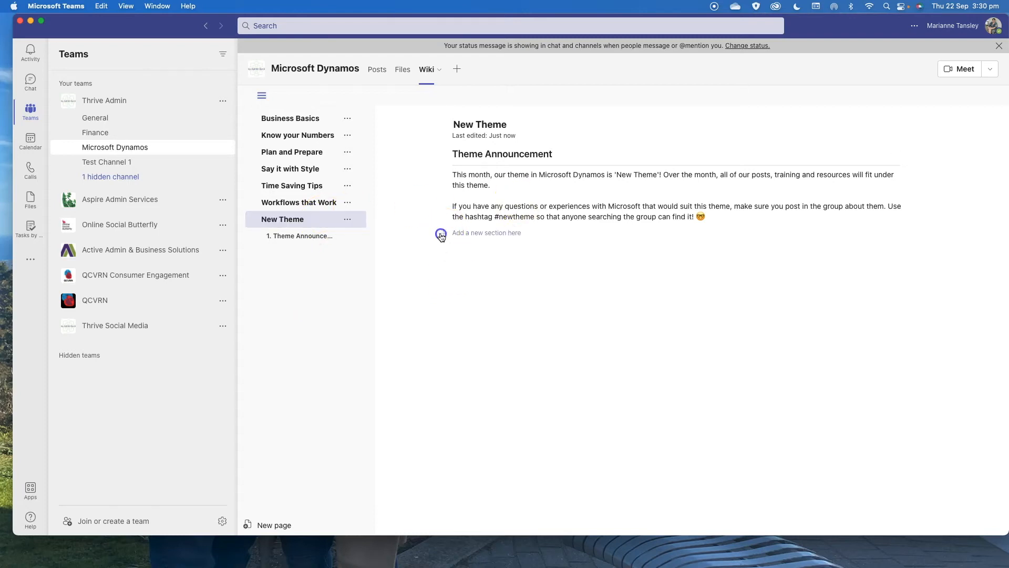
{"action": "left_click", "coordinate": [443, 232]}
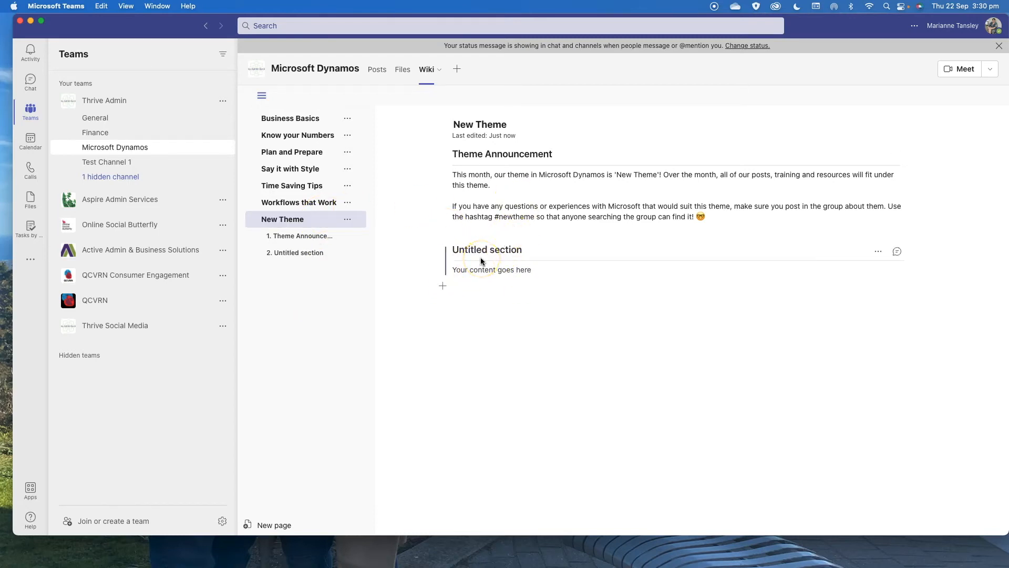
{"action": "type", "text": "Training"}
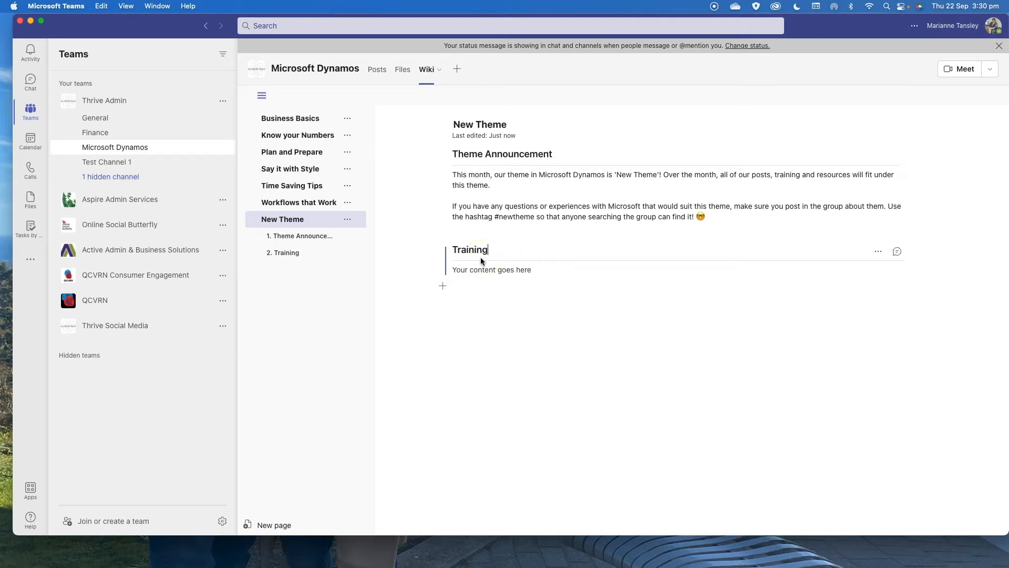
{"action": "left_click", "coordinate": [446, 288]}
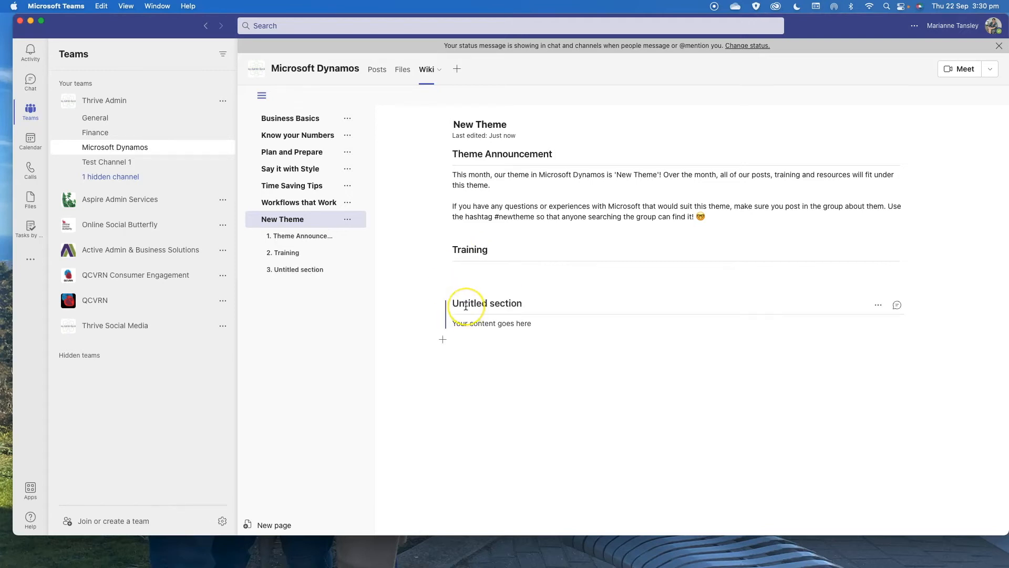
{"action": "type", "text": "Blogs"}
{"action": "left_click", "coordinate": [453, 323]}
{"action": "left_click", "coordinate": [401, 364]}
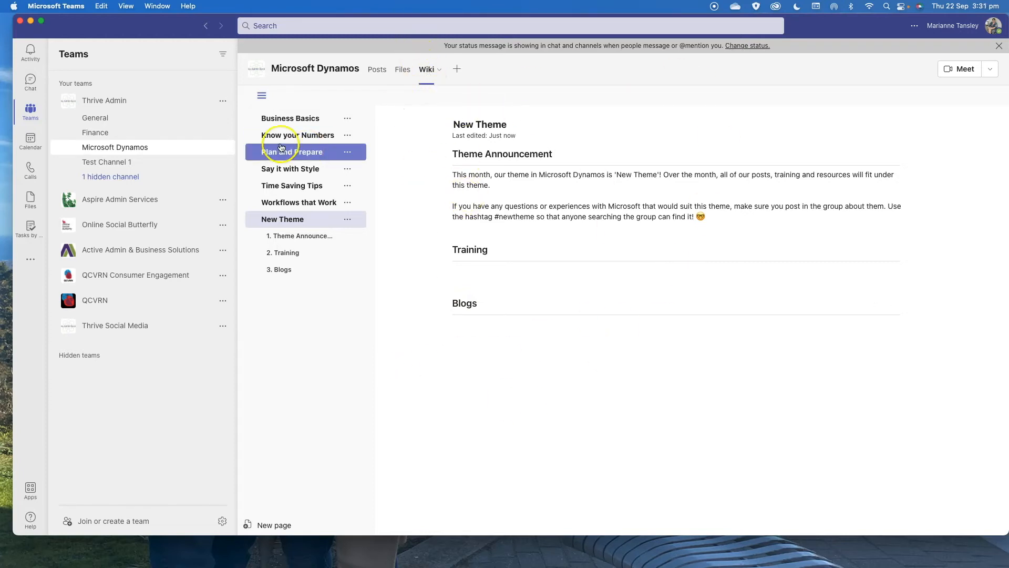
Move the New Theme page up four positions in the wiki's page list, above Plan and Prepare
{"action": "left_click", "coordinate": [319, 222]}
{"action": "left_click", "coordinate": [347, 219]}
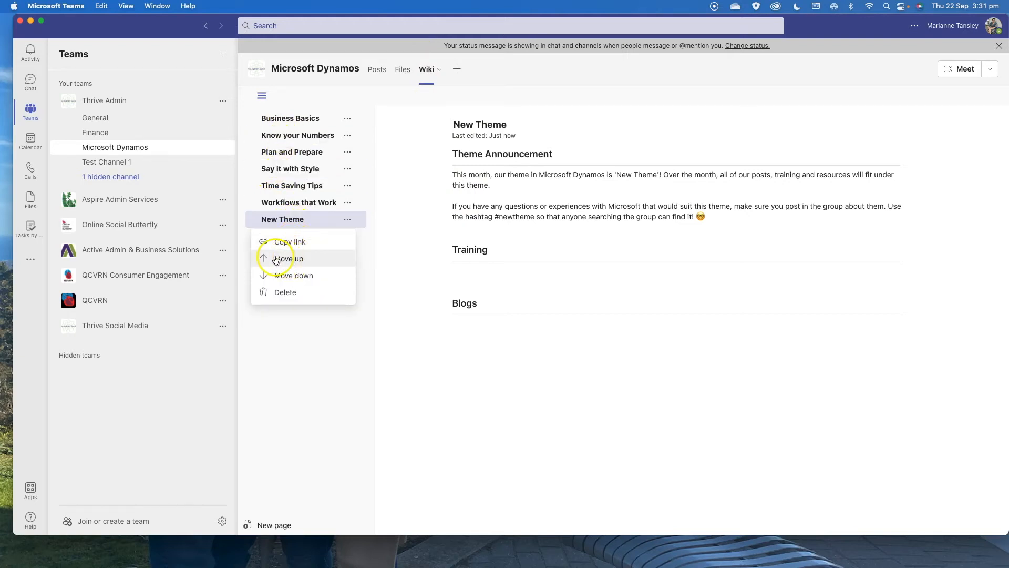
{"action": "left_click", "coordinate": [278, 259]}
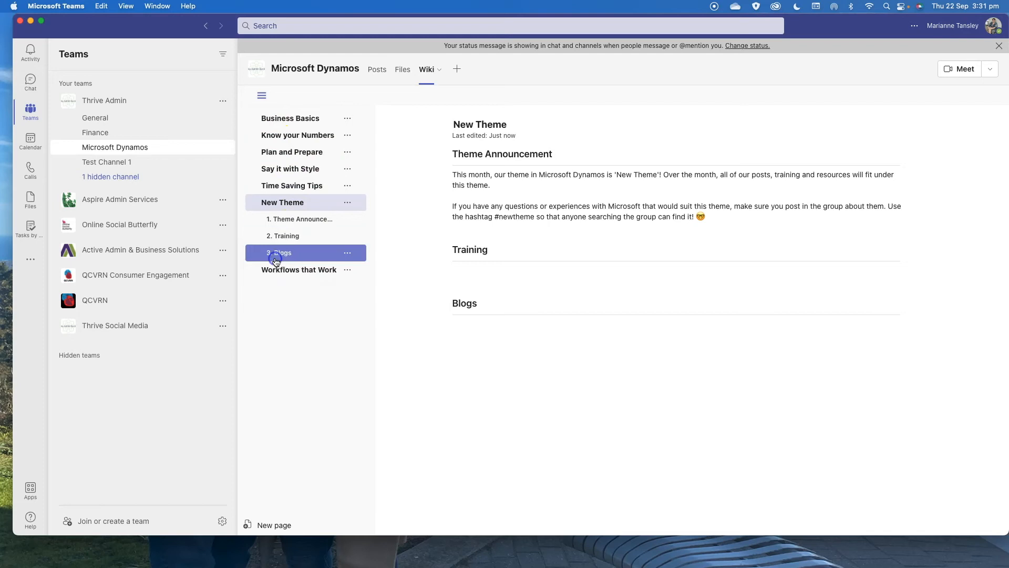
{"action": "left_click", "coordinate": [347, 202]}
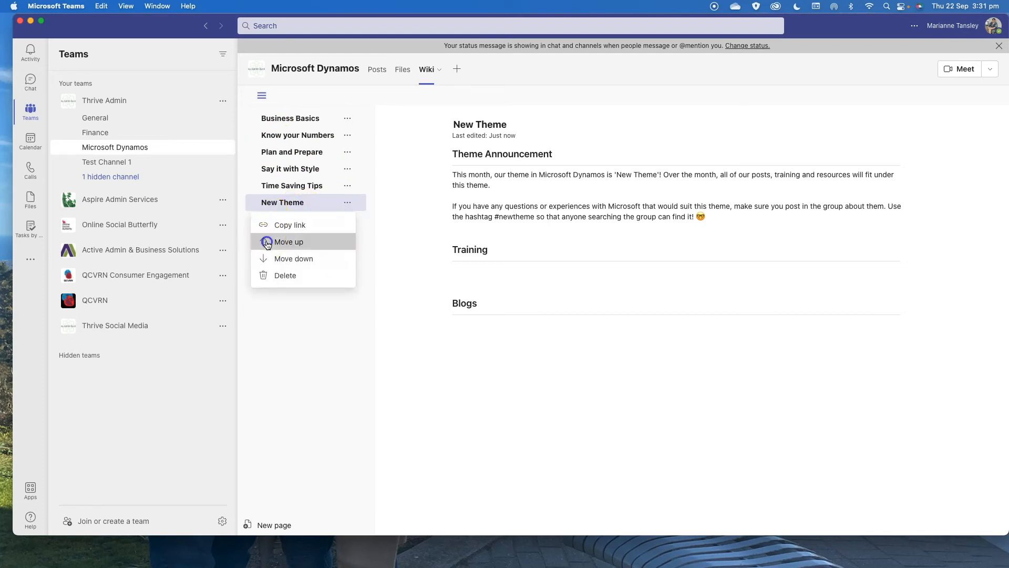
{"action": "left_click", "coordinate": [278, 242]}
{"action": "left_click", "coordinate": [347, 185]}
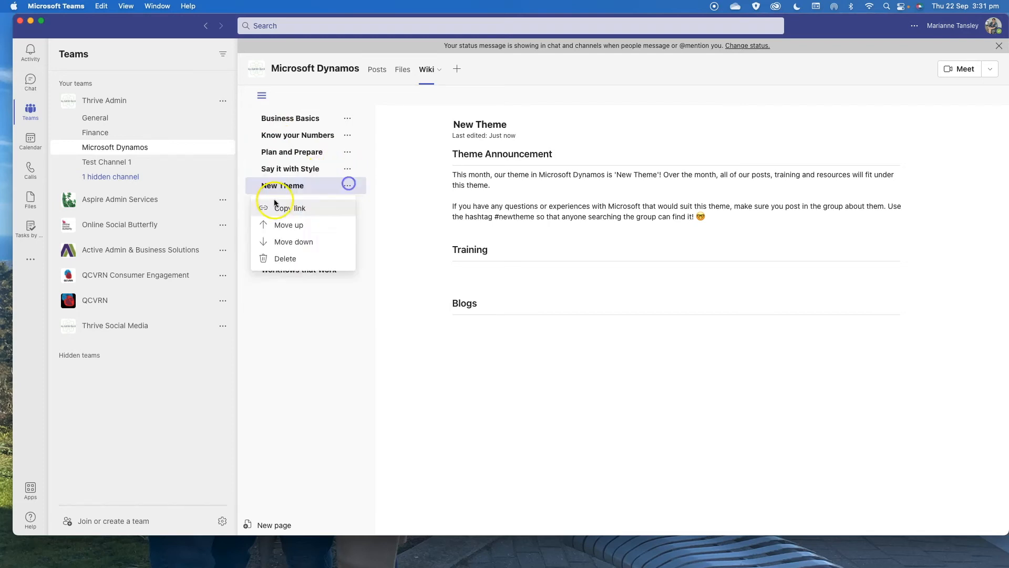
{"action": "left_click", "coordinate": [271, 230]}
{"action": "left_click", "coordinate": [347, 168]}
{"action": "left_click", "coordinate": [268, 209]}
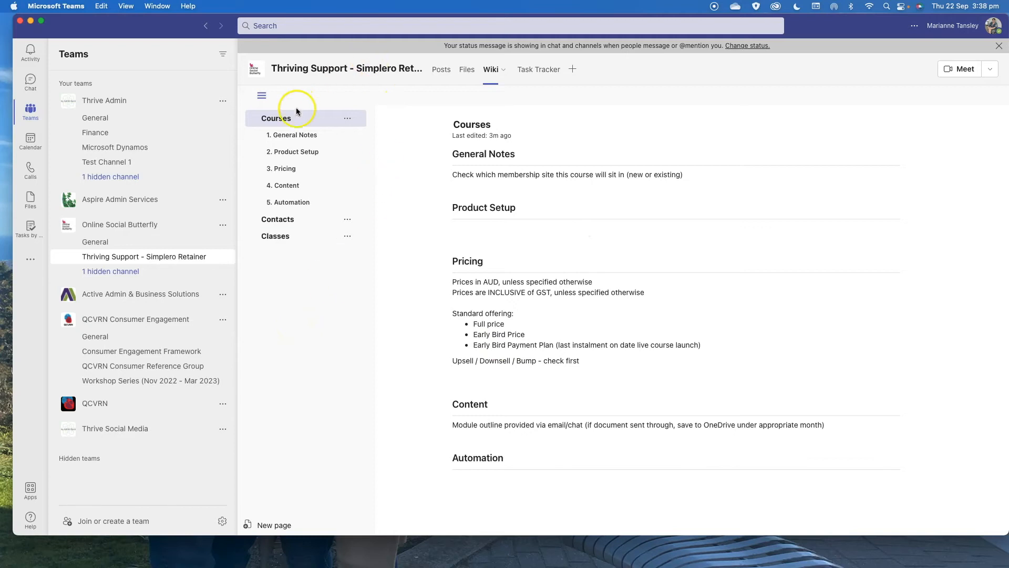
Examine the Courses wiki page of the Thriving Support - Simplero Retainer channel, including its General Notes, Product Setup and Pricing sections
{"action": "left_click", "coordinate": [278, 124]}
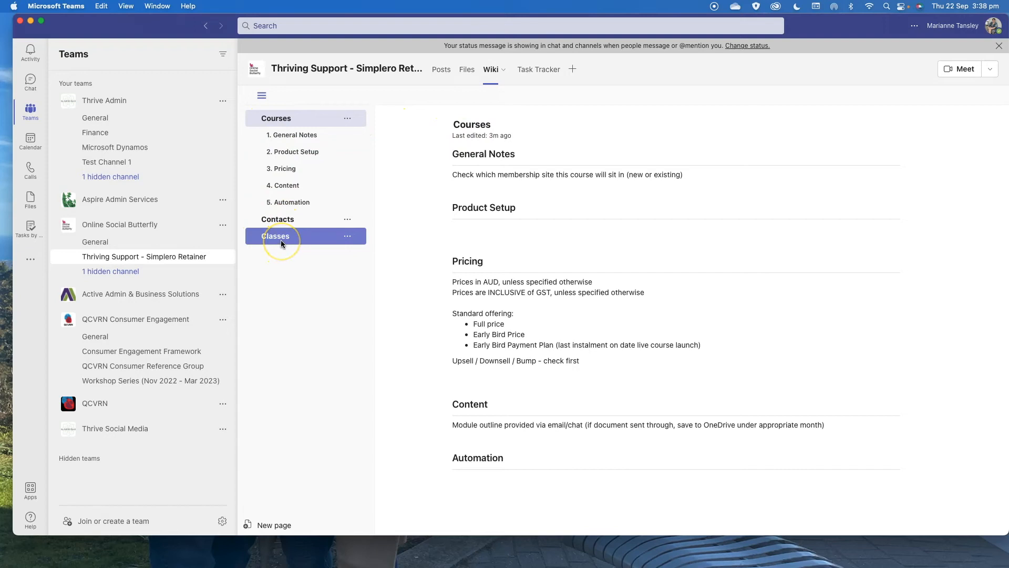
{"action": "left_click", "coordinate": [326, 119]}
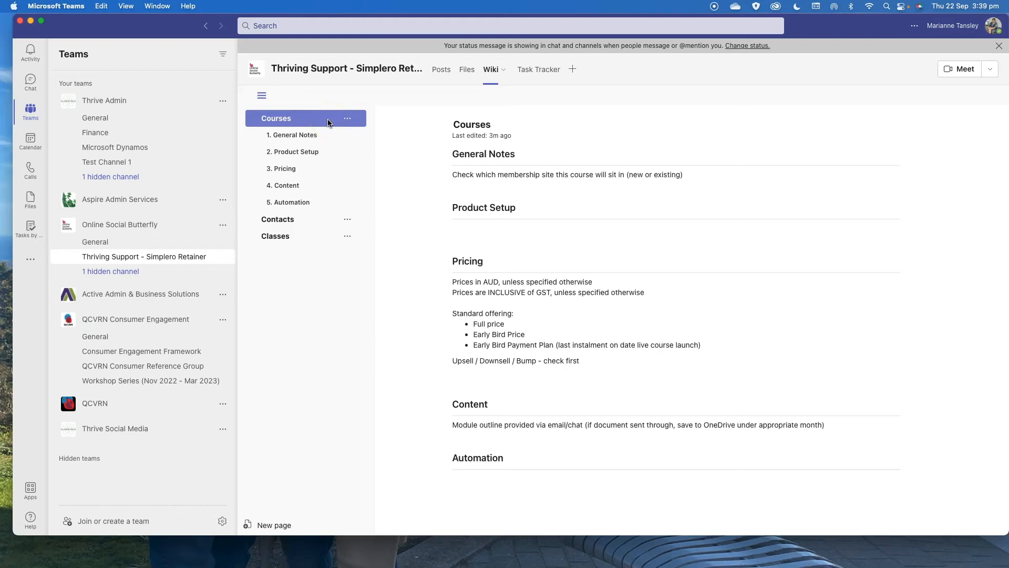
{"action": "left_click", "coordinate": [332, 133]}
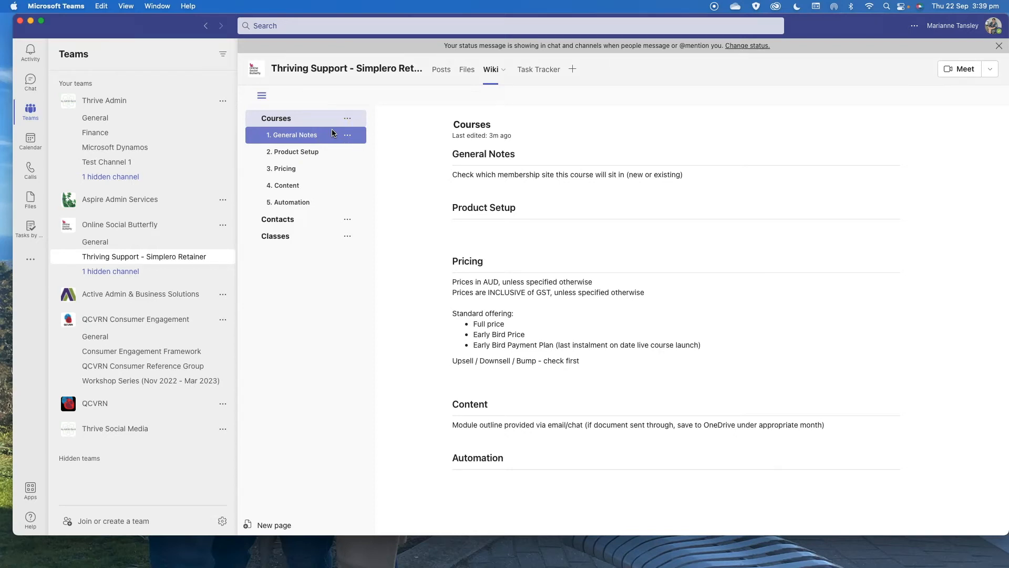
{"action": "left_click", "coordinate": [512, 174]}
{"action": "left_click", "coordinate": [476, 167]}
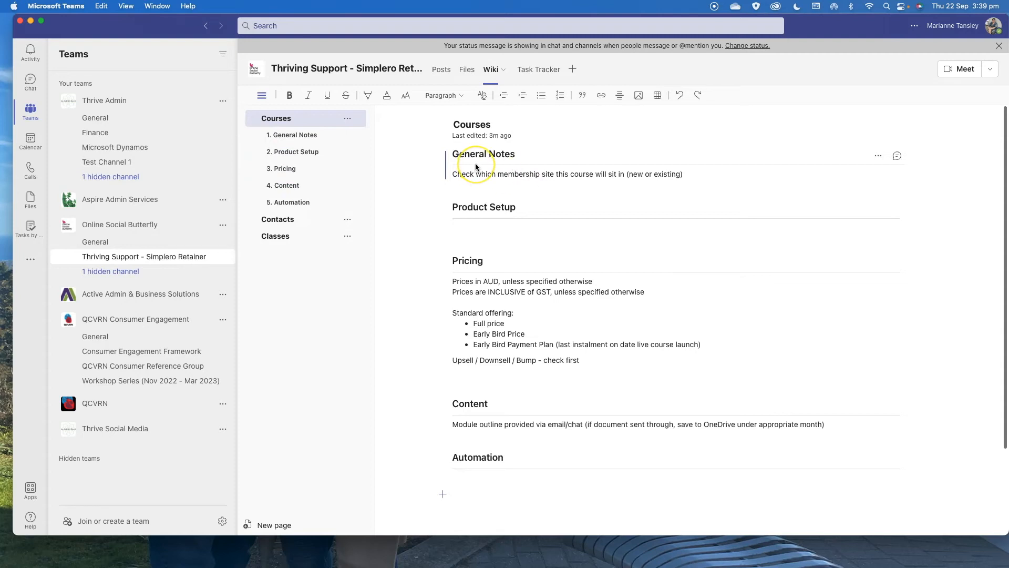
{"action": "left_click", "coordinate": [462, 226]}
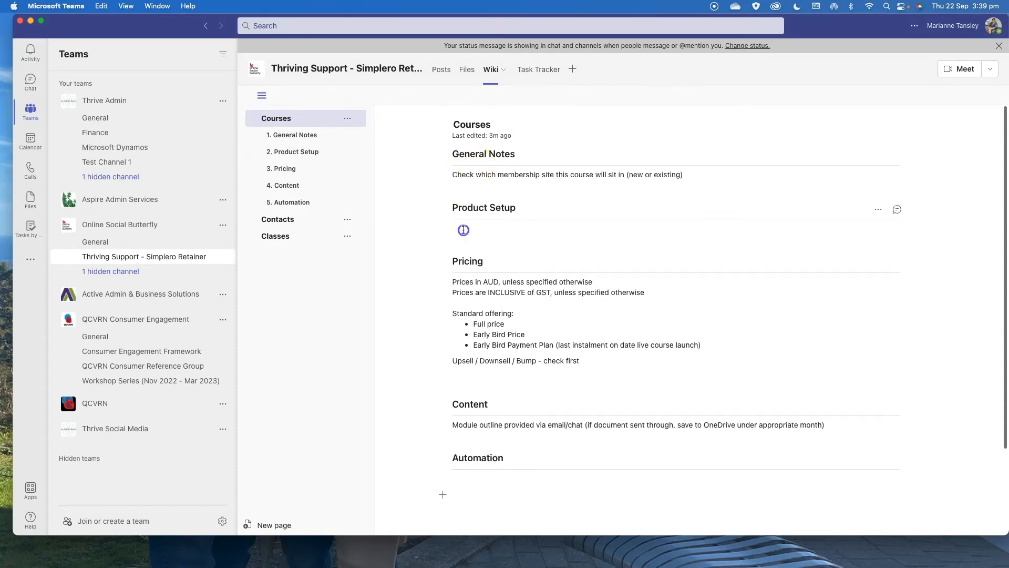
{"action": "left_click", "coordinate": [351, 169]}
{"action": "left_click", "coordinate": [462, 227]}
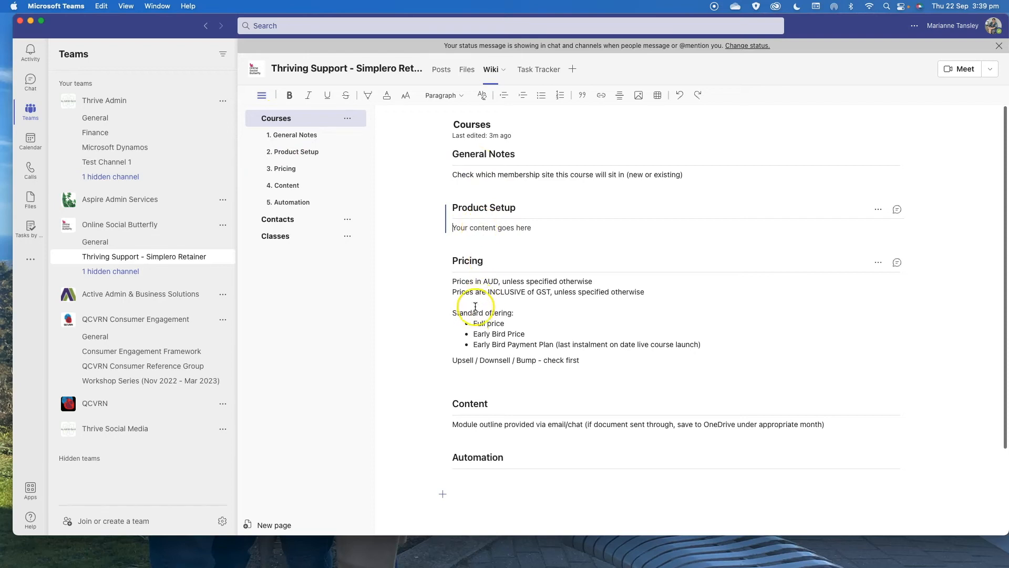
{"action": "left_click", "coordinate": [464, 282]}
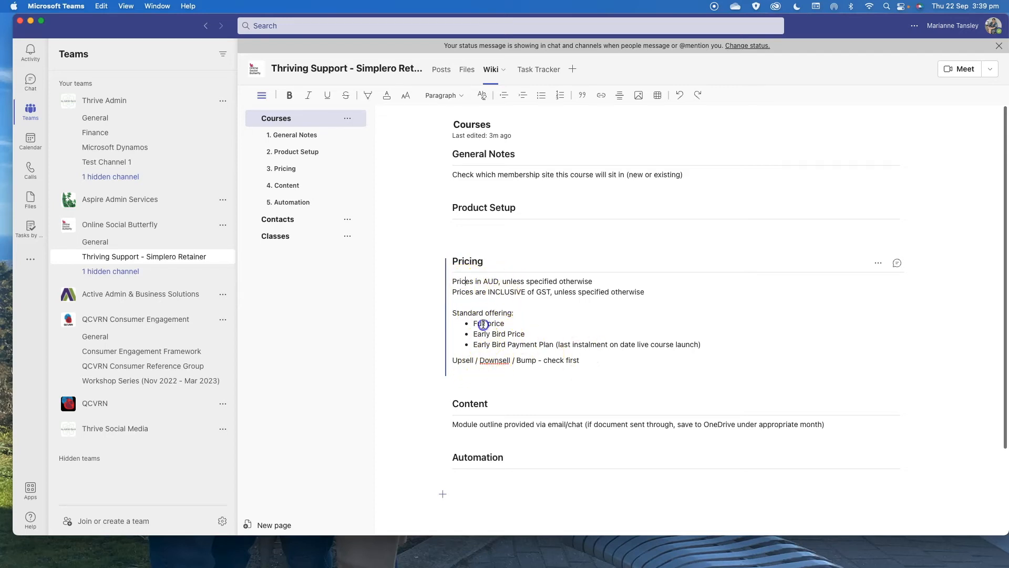
{"action": "left_click_drag", "start_coordinate": [485, 323], "coordinate": [484, 345]}
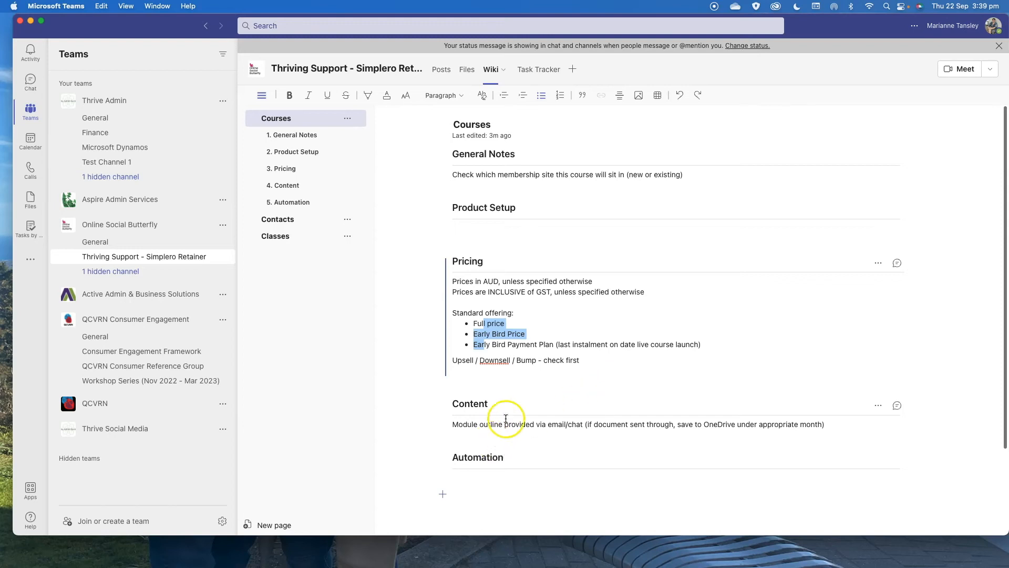
Examine the Content section of the Courses wiki page, plus the Contacts and Classes pages through to the Zoom Meetings rules
{"action": "triple_click", "coordinate": [462, 427]}
{"action": "left_click", "coordinate": [601, 432]}
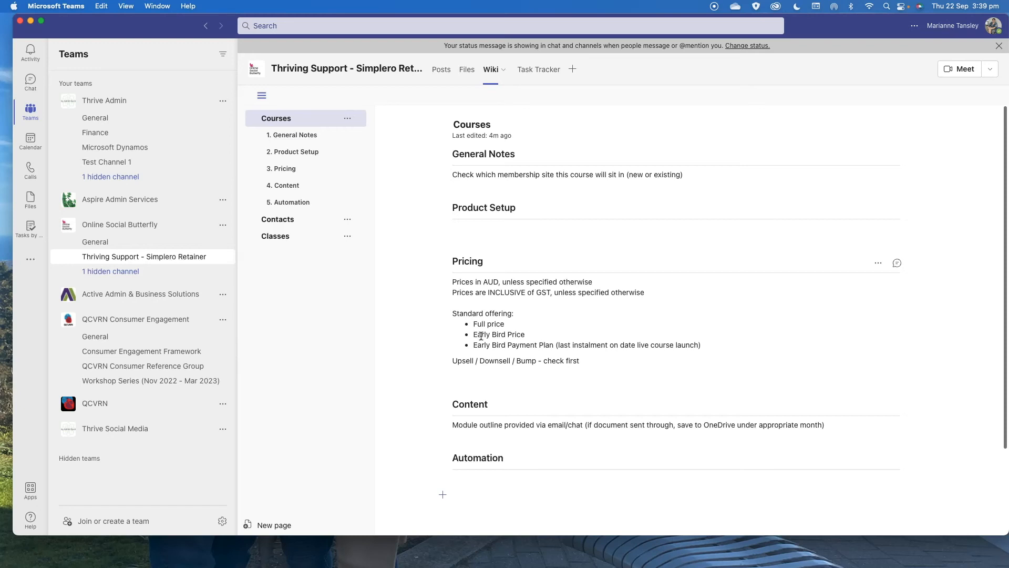
{"action": "left_click", "coordinate": [274, 220]}
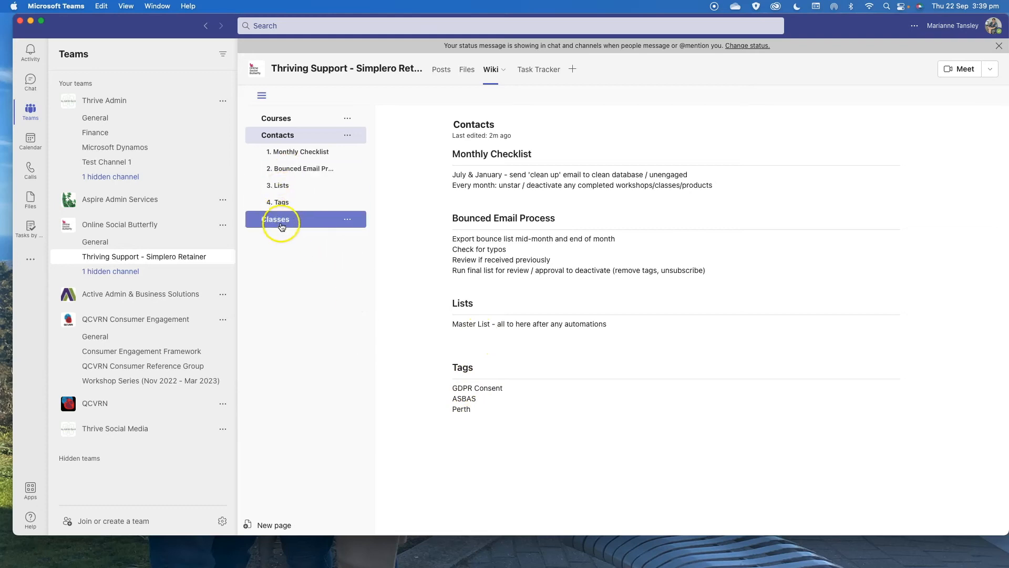
{"action": "left_click", "coordinate": [280, 220]}
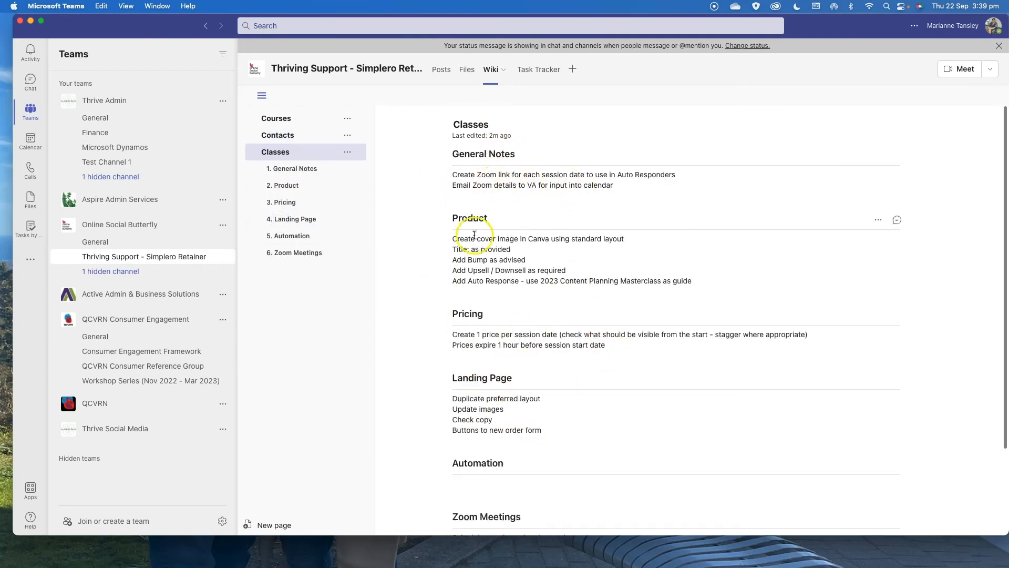
{"action": "scroll", "coordinate": [502, 322], "scroll_direction": "down", "scroll_amount": 5}
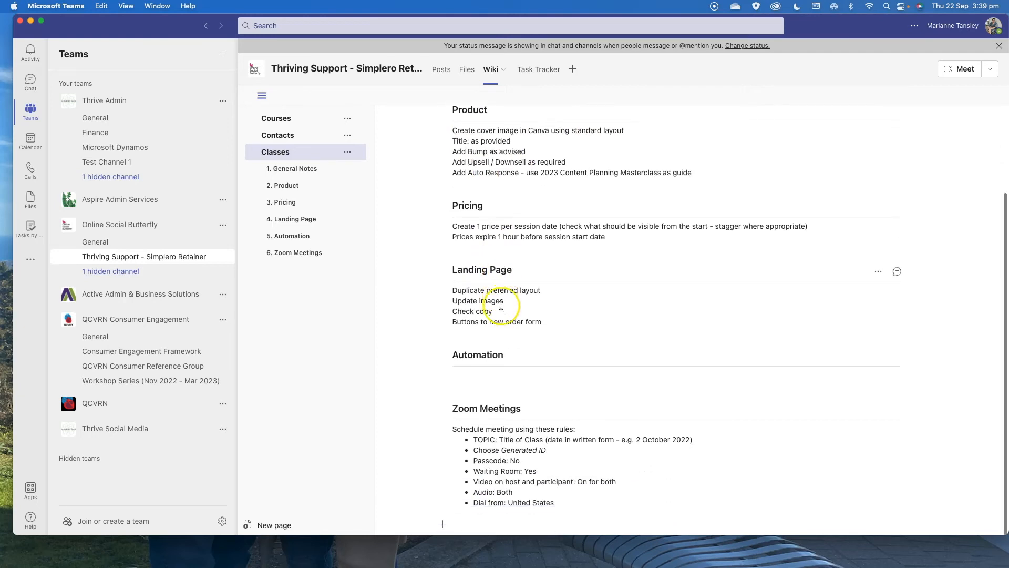
{"action": "scroll", "coordinate": [547, 463], "scroll_direction": "up", "scroll_amount": 5}
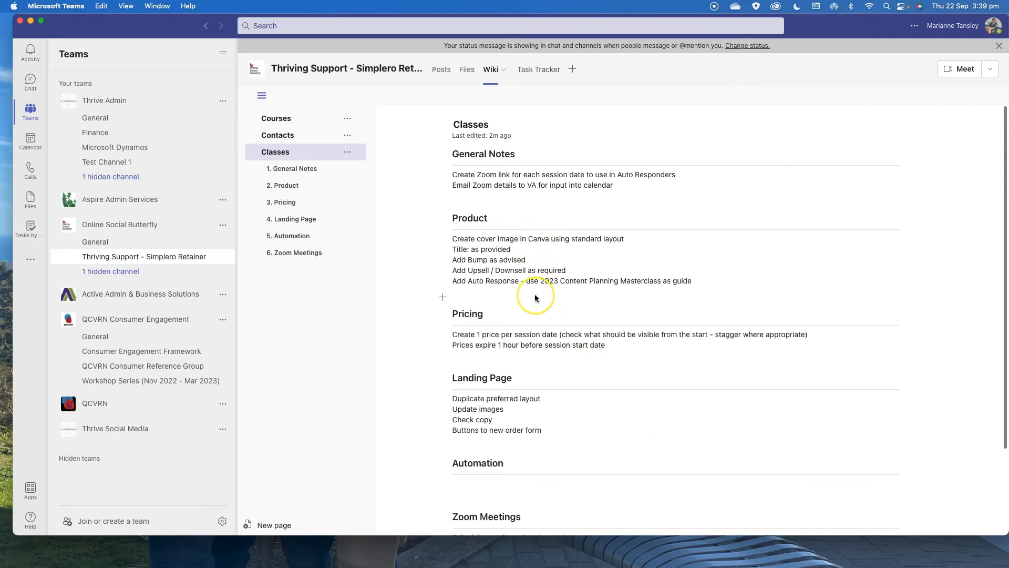
{"action": "scroll", "coordinate": [535, 298], "scroll_direction": "down", "scroll_amount": 2}
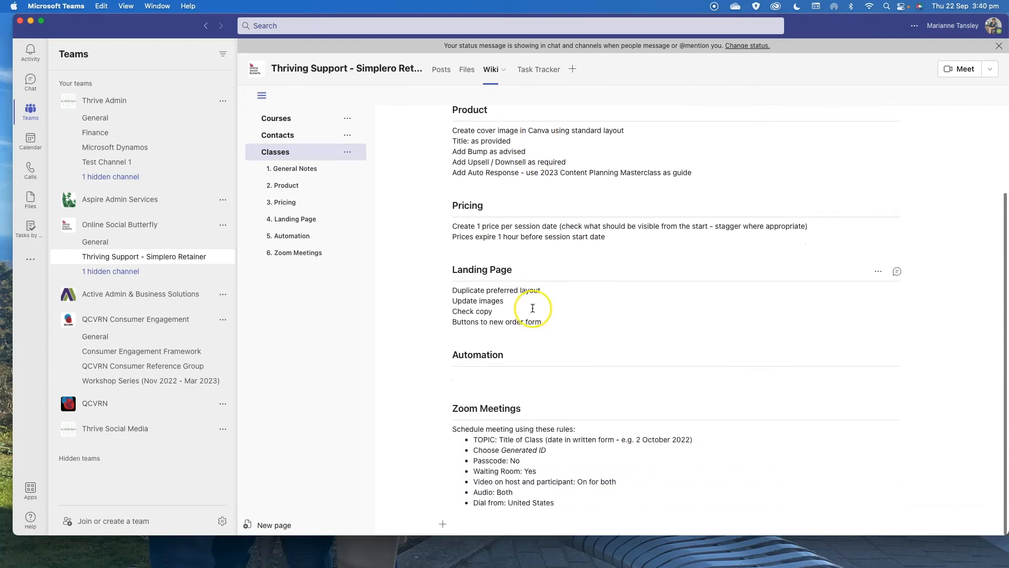
{"action": "scroll", "coordinate": [520, 302], "scroll_direction": "up", "scroll_amount": 2}
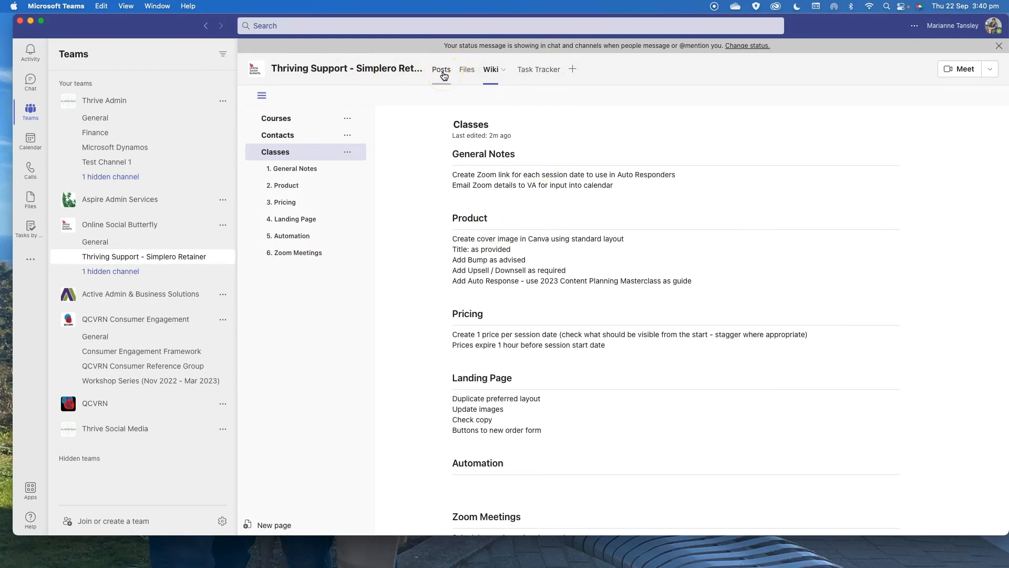
{"action": "mouse_move", "coordinate": [486, 71]}
{"action": "left_mouse_down"}
{"action": "mouse_move", "coordinate": [533, 78]}
{"action": "mouse_move", "coordinate": [495, 78]}
{"action": "left_mouse_up"}
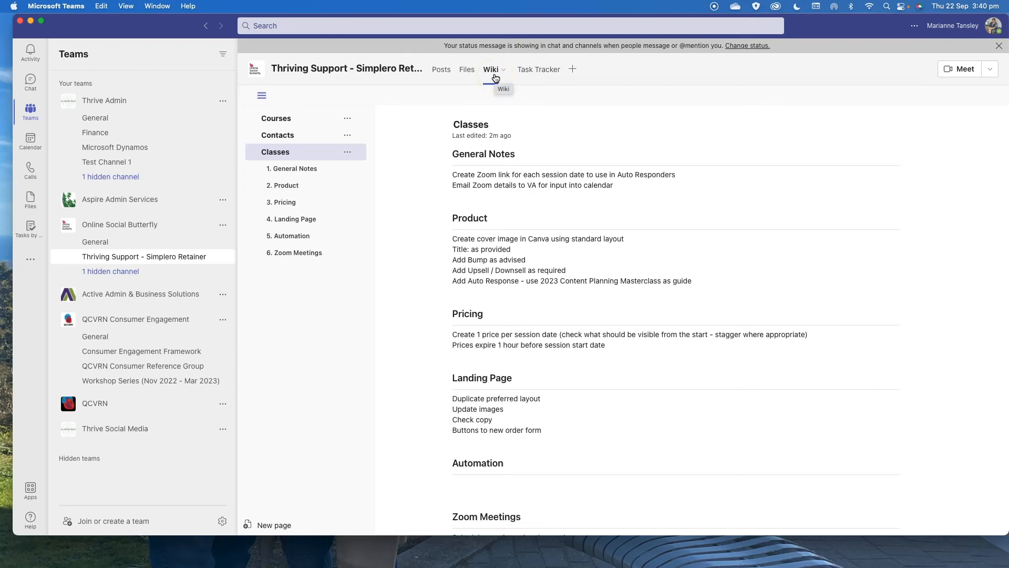
{"action": "left_click", "coordinate": [568, 70]}
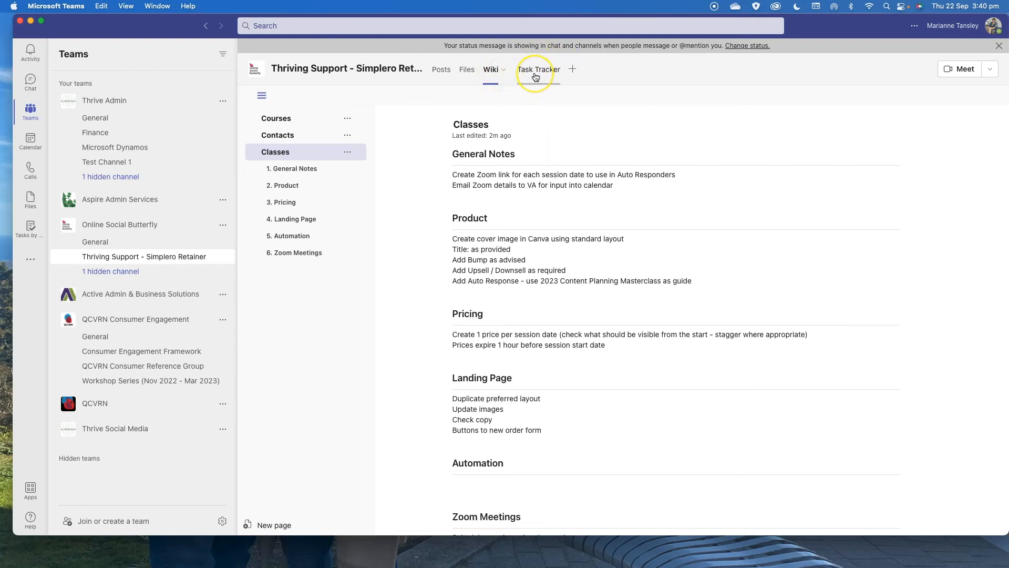